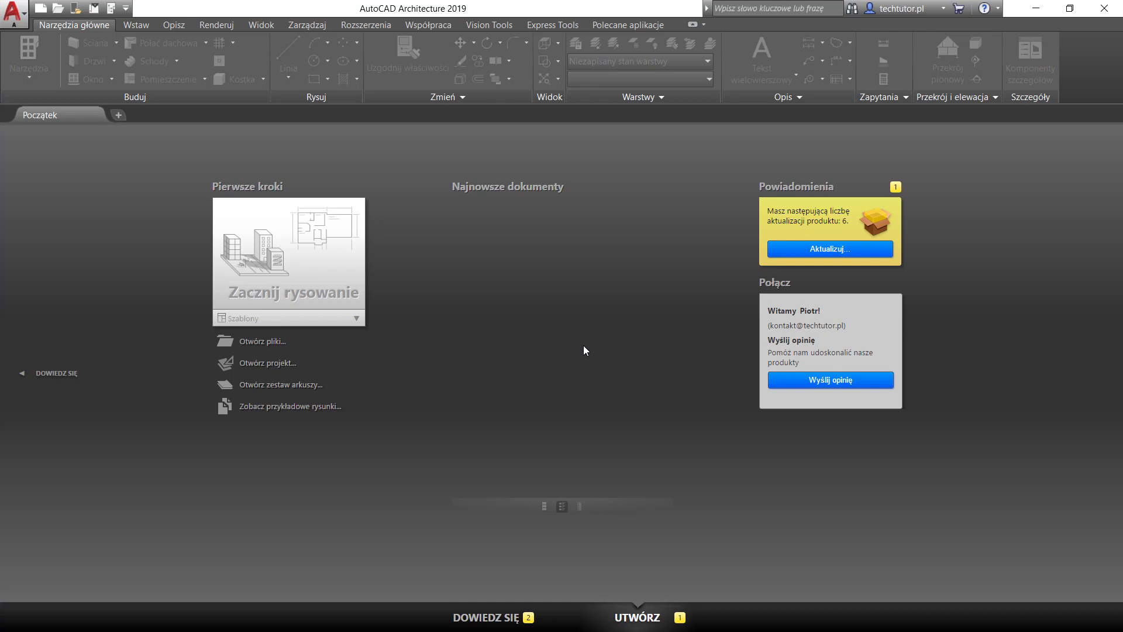
- Create a new blank drawing, Rysunek1, from the start page's + tab
{"action": "left_click", "coordinate": [119, 116]}
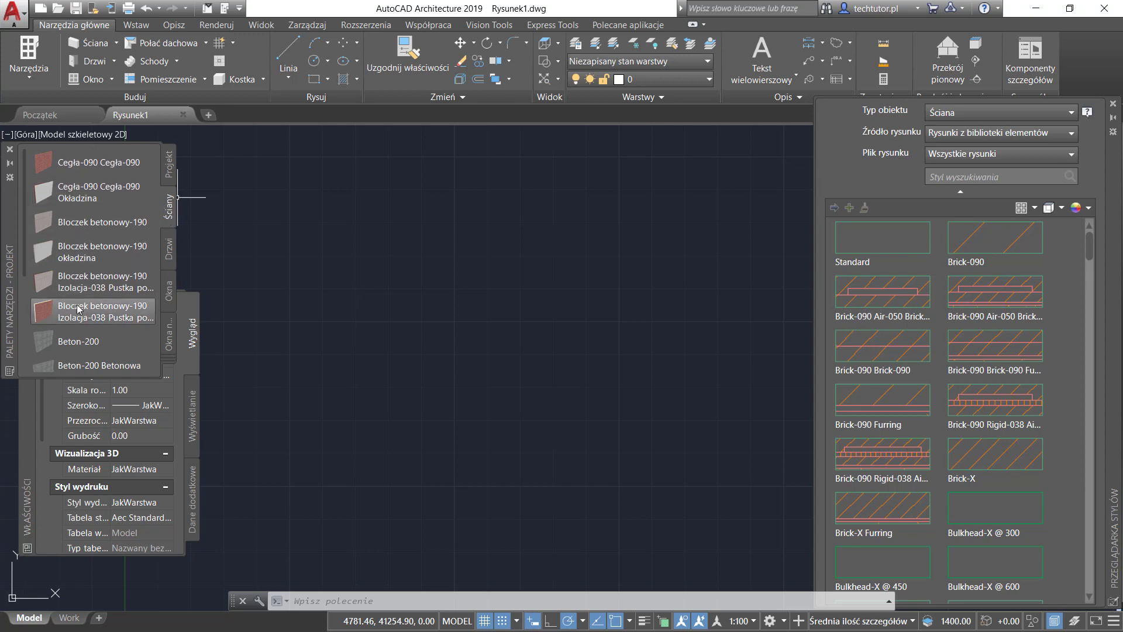
{"action": "scroll", "coordinate": [76, 308], "scroll_direction": "down", "scroll_amount": 3}
{"action": "scroll", "coordinate": [76, 308], "scroll_direction": "up", "scroll_amount": 3}
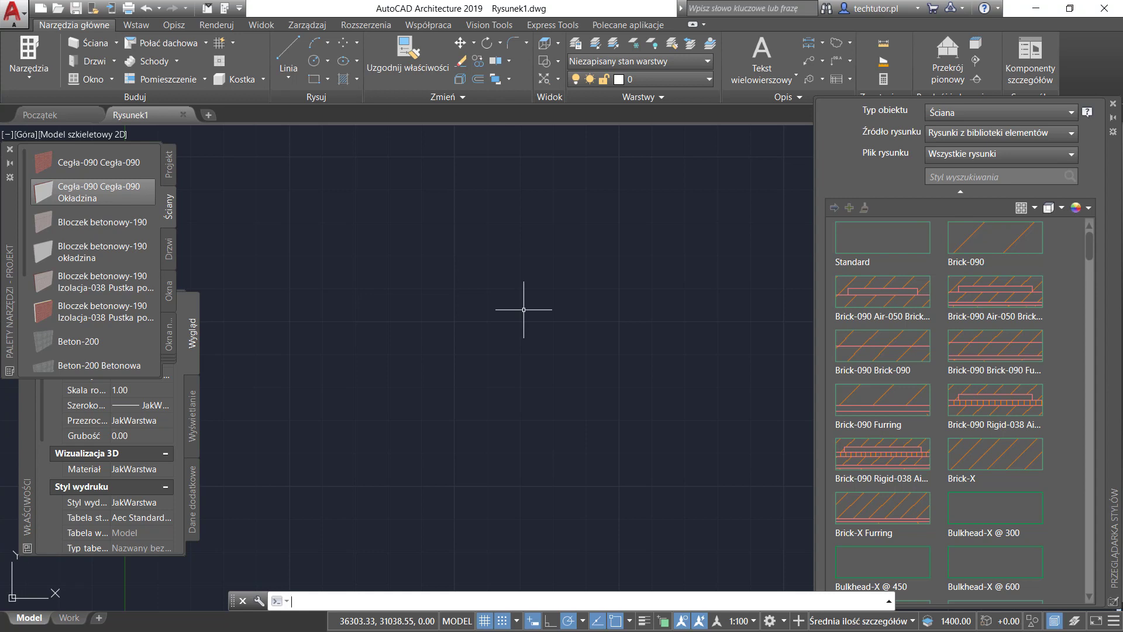
- Run the WALLADD command so it prompts for the wall's start point
{"action": "type", "text": "wA"}
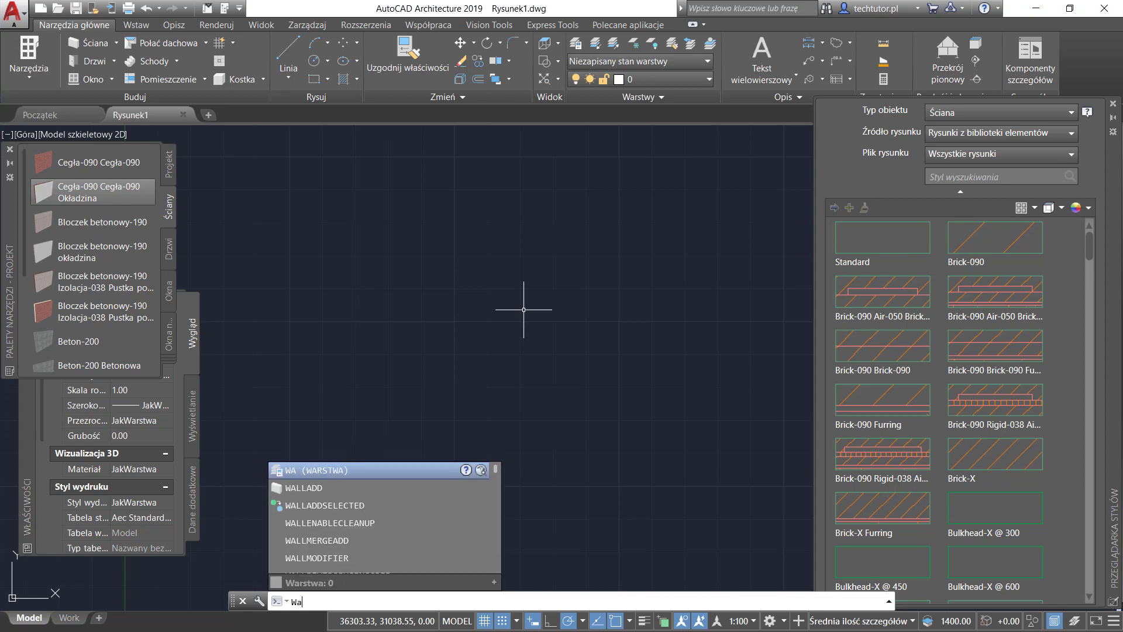
{"action": "type", "text": "LLAdd"}
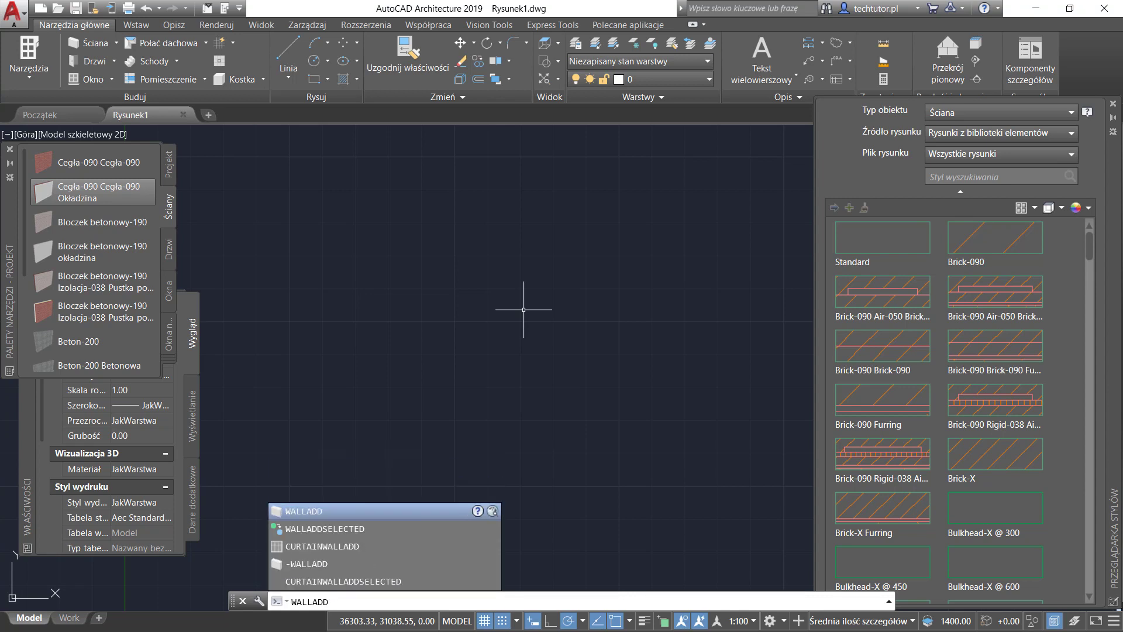
{"action": "key", "text": "Return"}
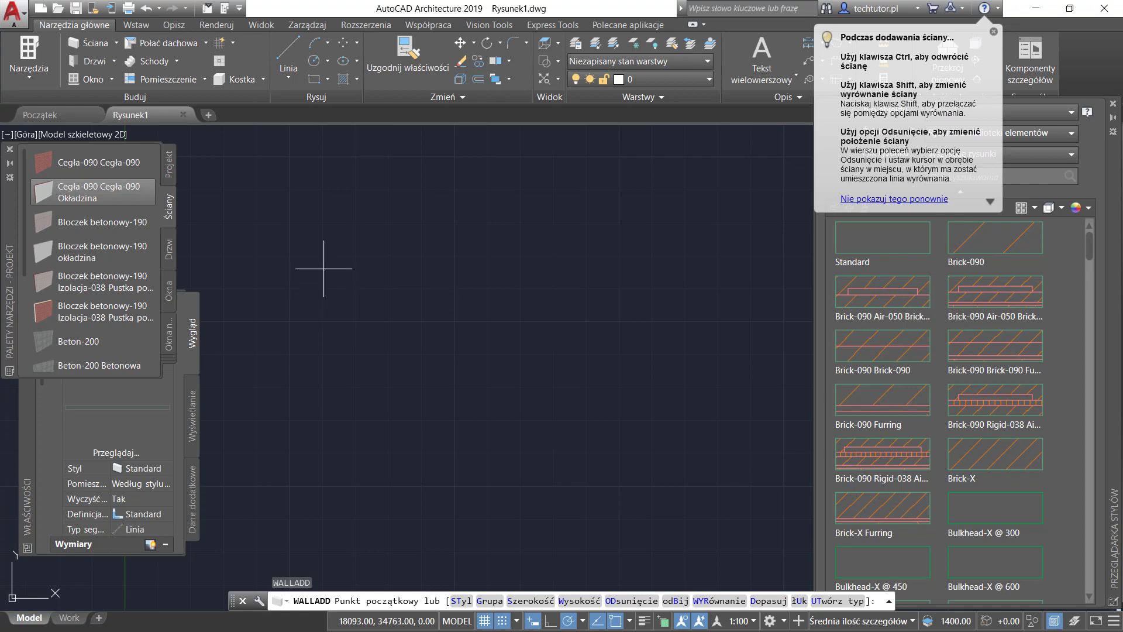
- Draw a 5000-unit horizontal wall from a picked start point and end the command
{"action": "left_click", "coordinate": [324, 268]}
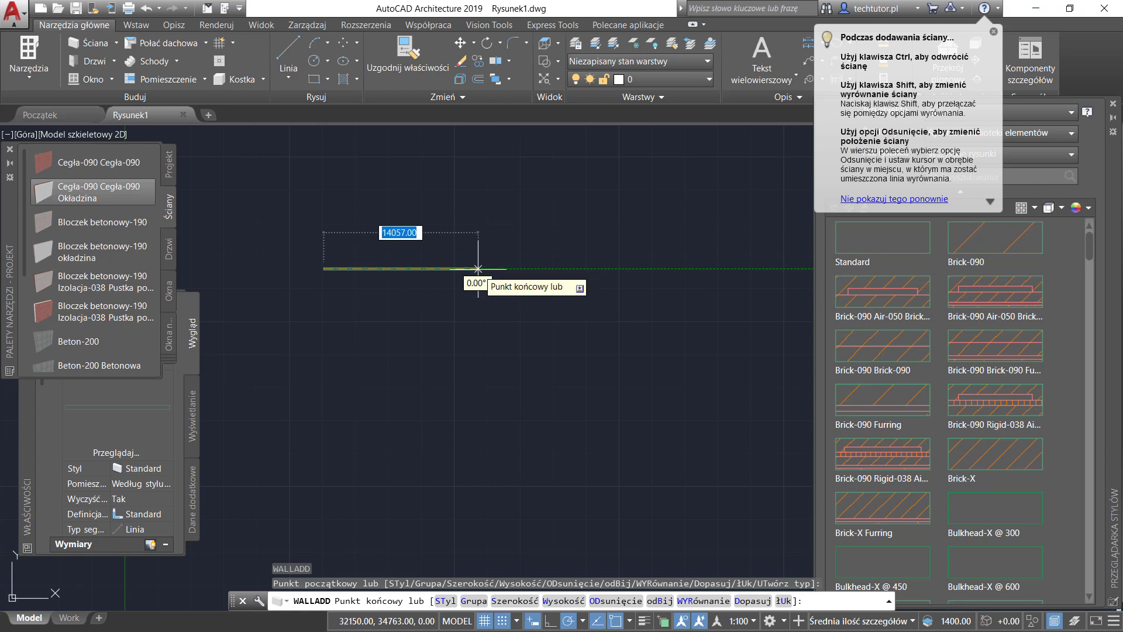
{"action": "type", "text": "5"}
{"action": "type", "text": "000"}
{"action": "key", "text": "Return"}
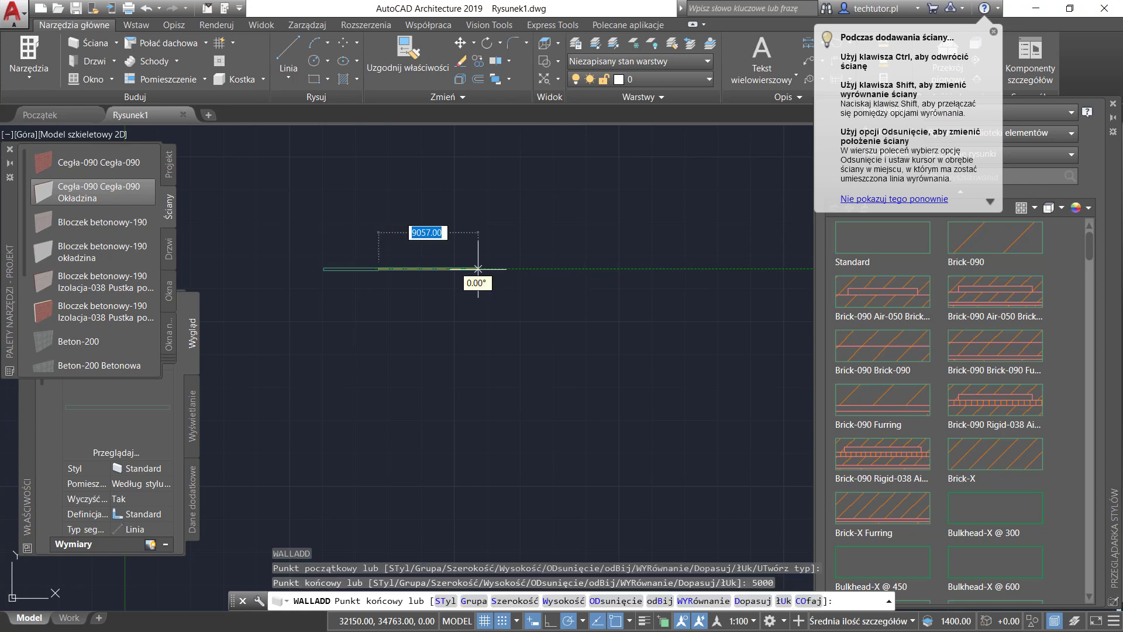
{"action": "key", "text": "Return"}
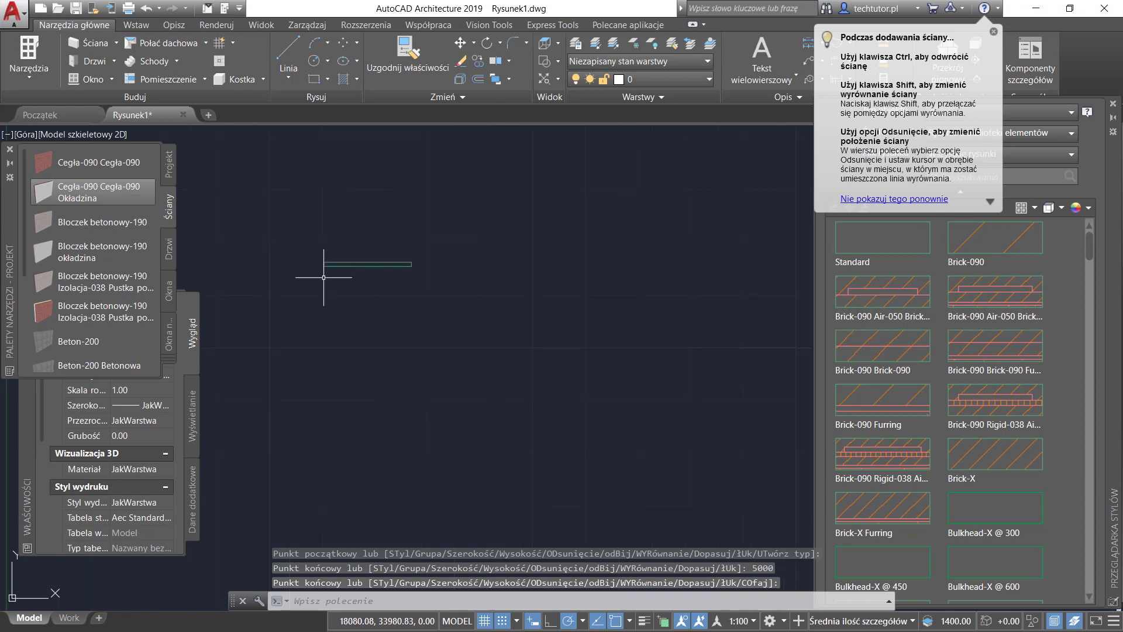
{"action": "scroll", "coordinate": [296, 259], "scroll_direction": "up", "scroll_amount": 2}
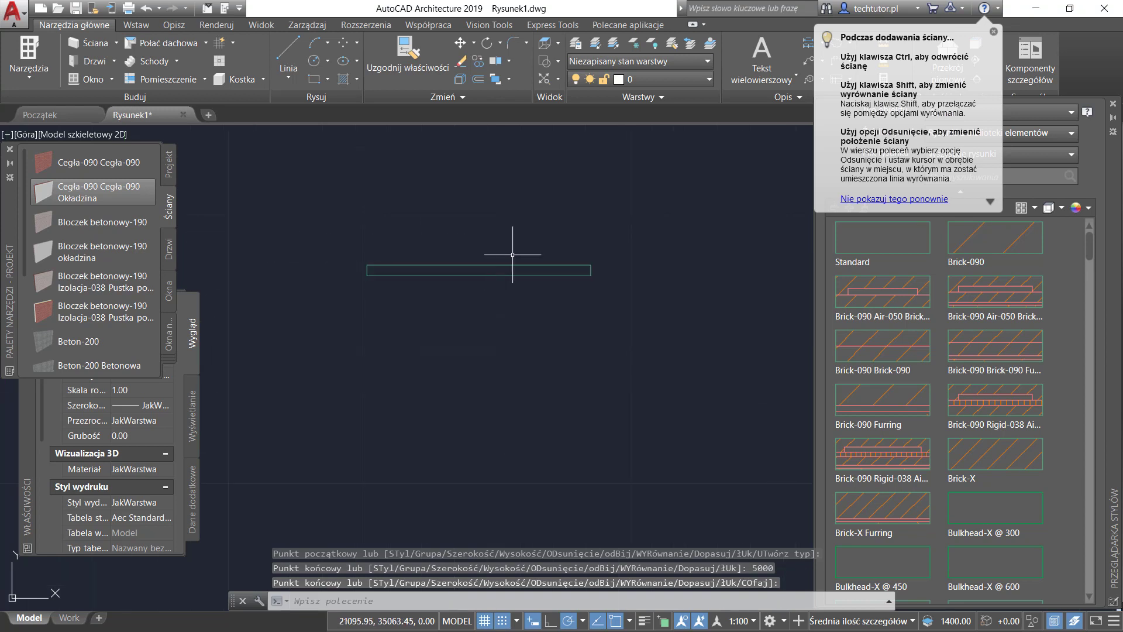
{"action": "middle_click_drag", "start_coordinate": [408, 332], "coordinate": [422, 382]}
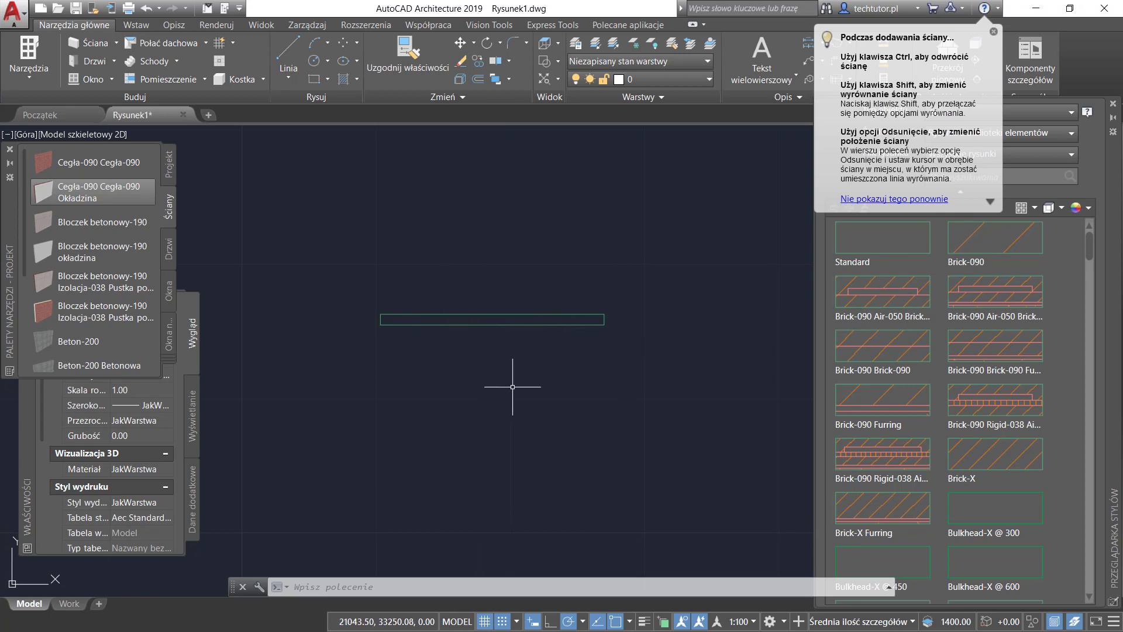
- Dismiss the wall tips and close the Style Browser, Tool Palettes and Properties palettes
{"action": "left_click", "coordinate": [993, 32]}
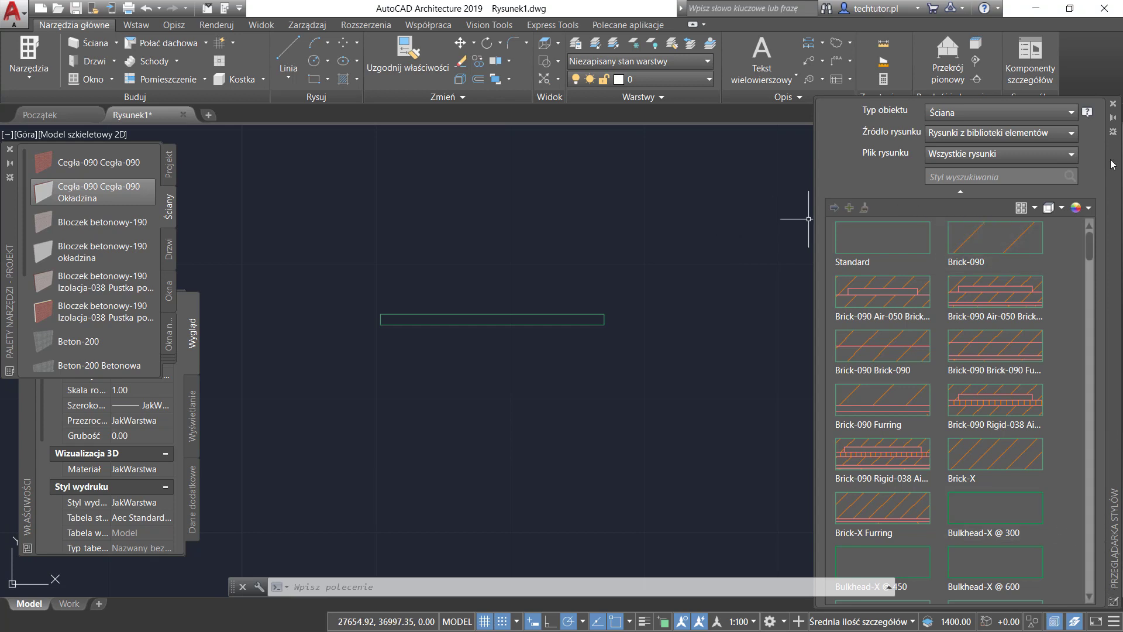
{"action": "left_click", "coordinate": [1113, 103]}
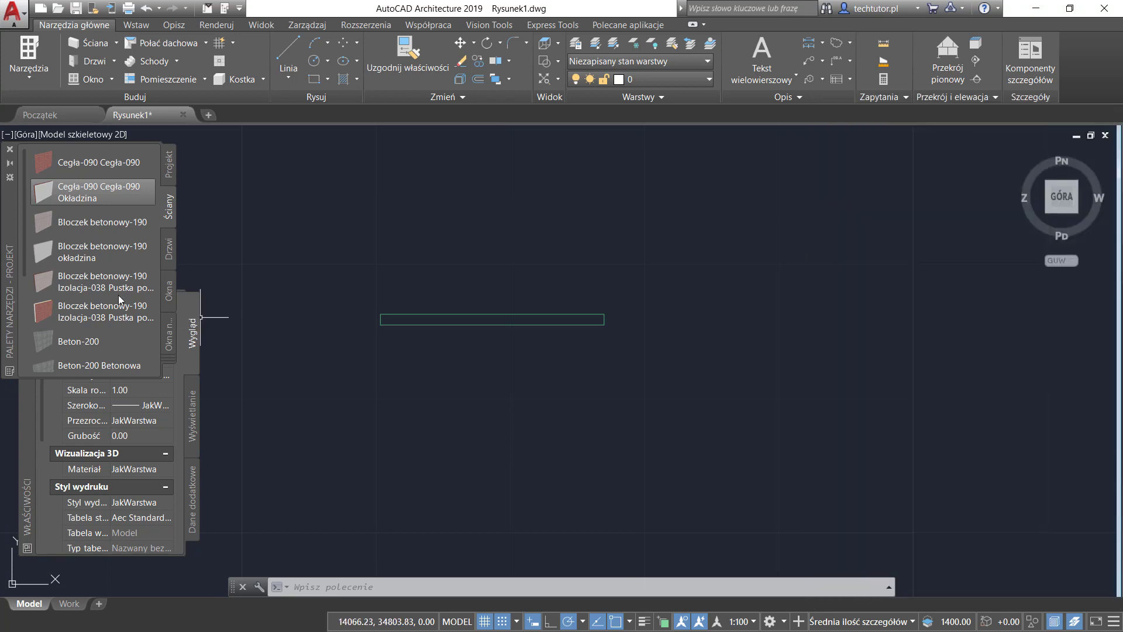
{"action": "left_click", "coordinate": [9, 148]}
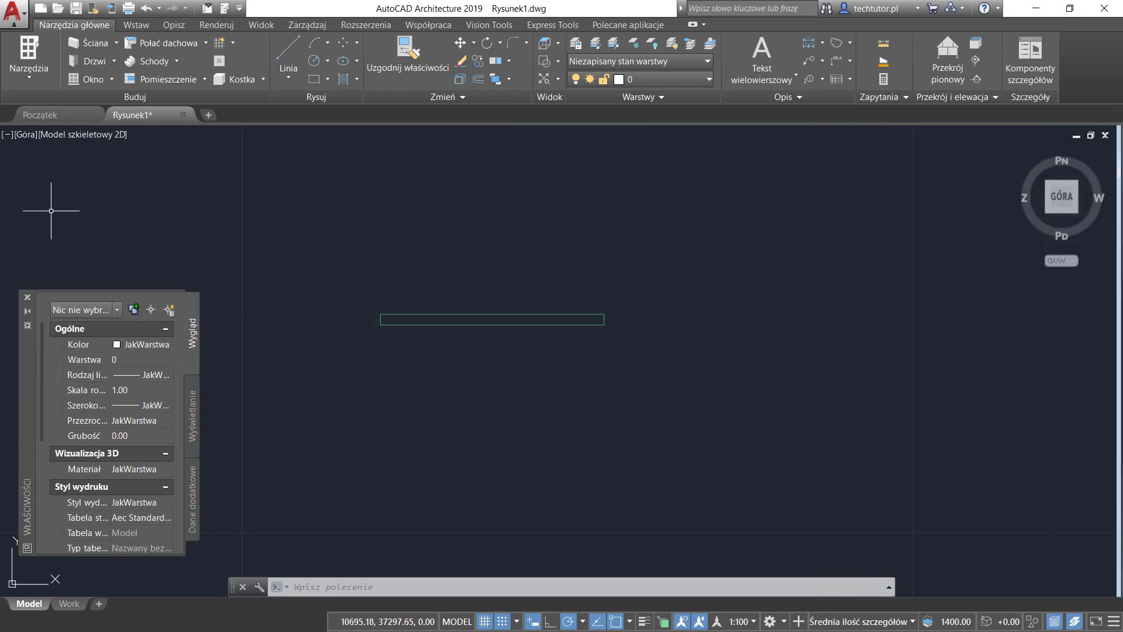
{"action": "left_click", "coordinate": [27, 296]}
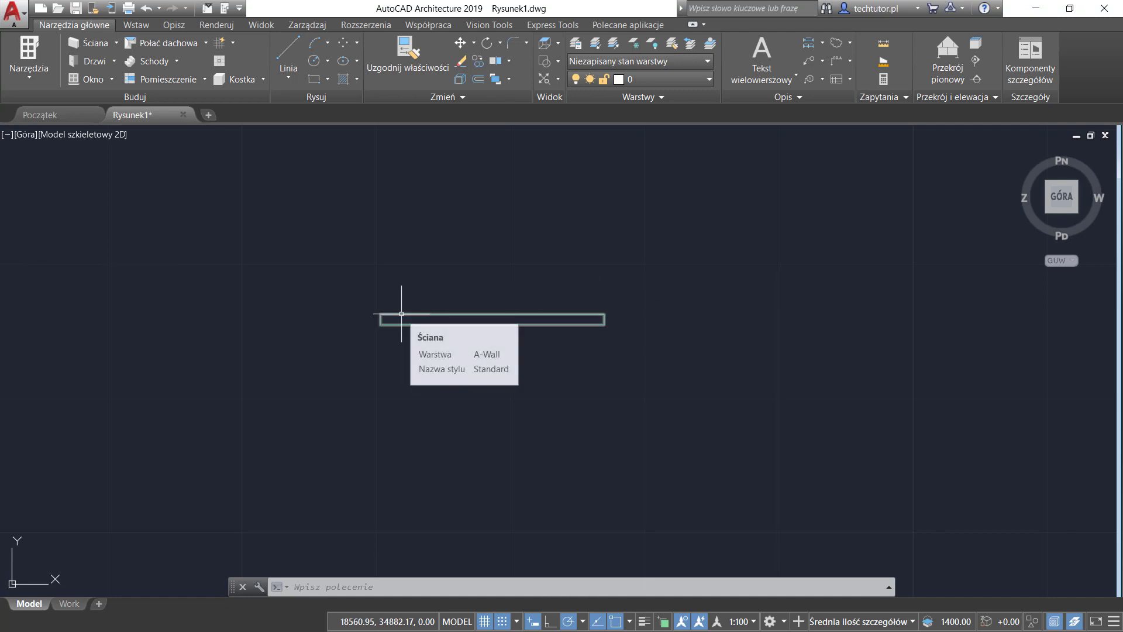
{"action": "mouse_move", "coordinate": [402, 318]}
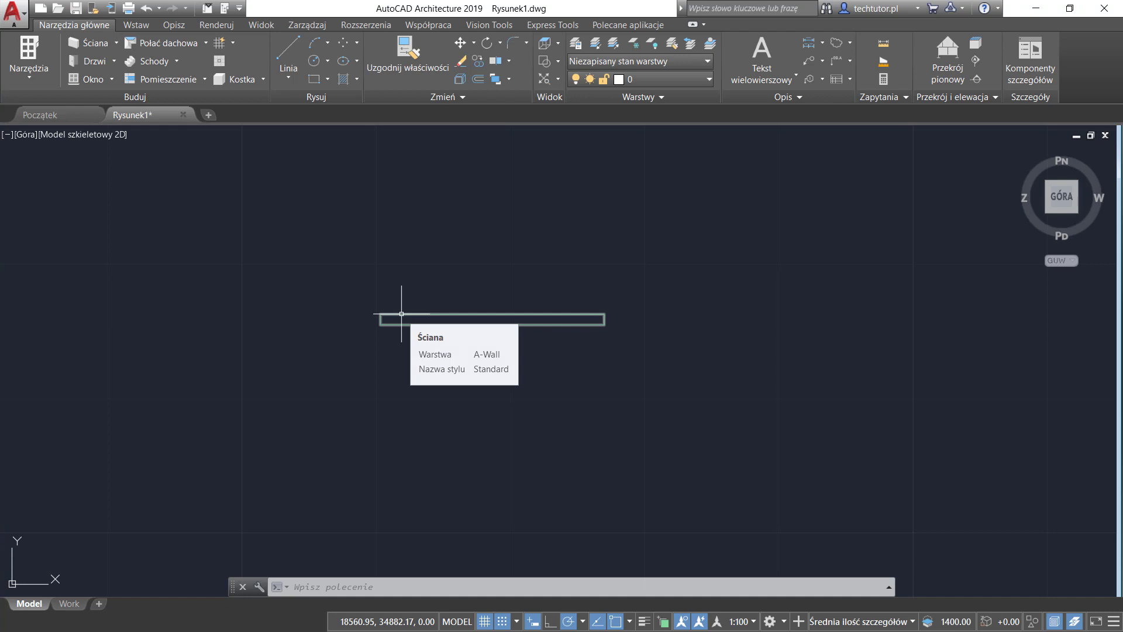
- Leave layer 0 current and show the wall in SW Isometric as a 3D panel
{"action": "left_click", "coordinate": [702, 76]}
{"action": "left_click", "coordinate": [697, 83]}
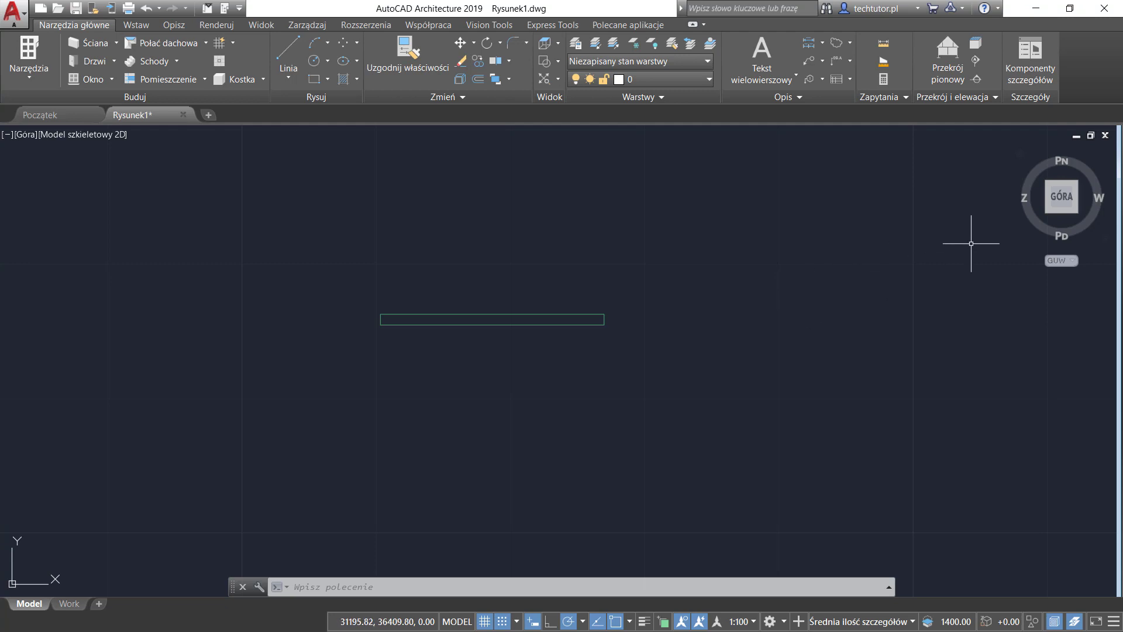
{"action": "mouse_move", "coordinate": [1052, 215]}
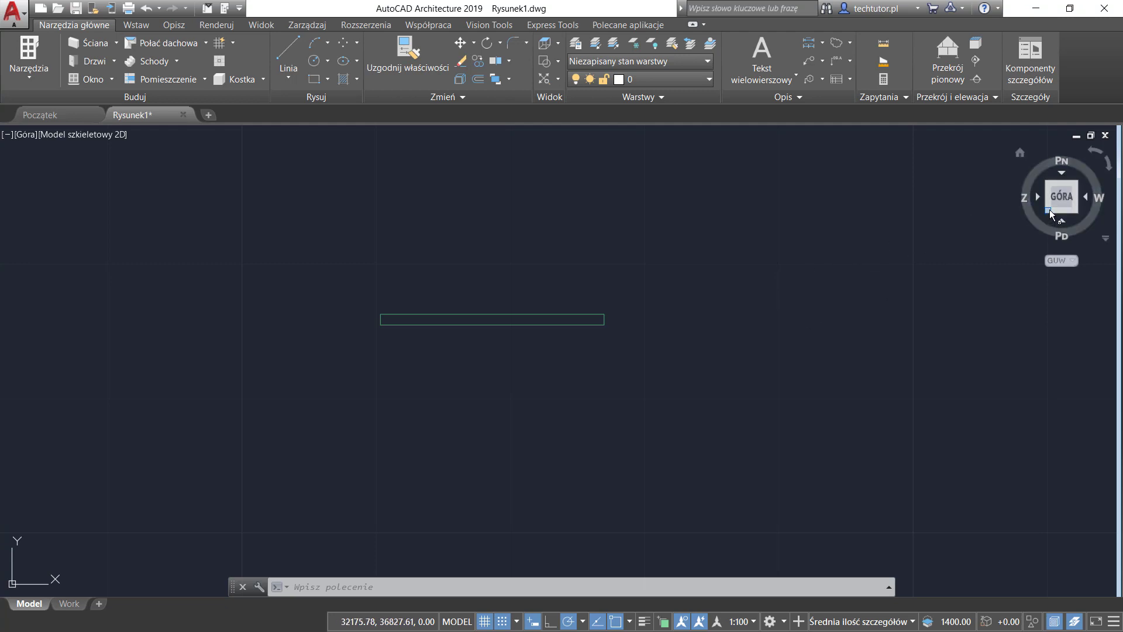
{"action": "left_click", "coordinate": [1048, 211]}
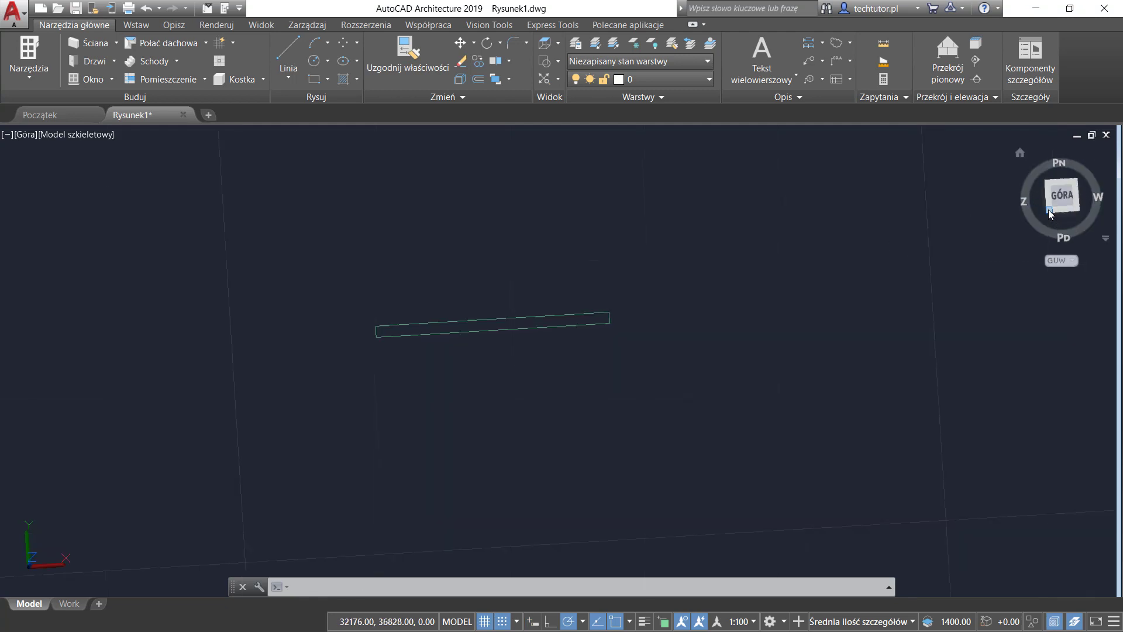
{"action": "middle_click_drag", "start_coordinate": [873, 297], "coordinate": [917, 326]}
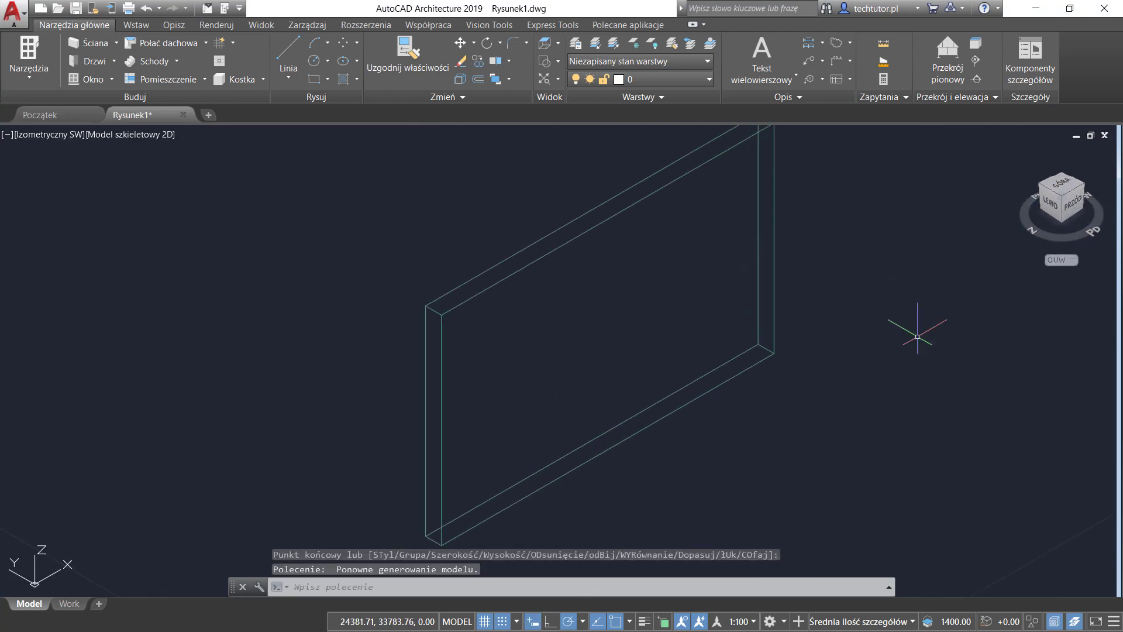
{"action": "scroll", "coordinate": [865, 295], "scroll_direction": "down", "scroll_amount": 4}
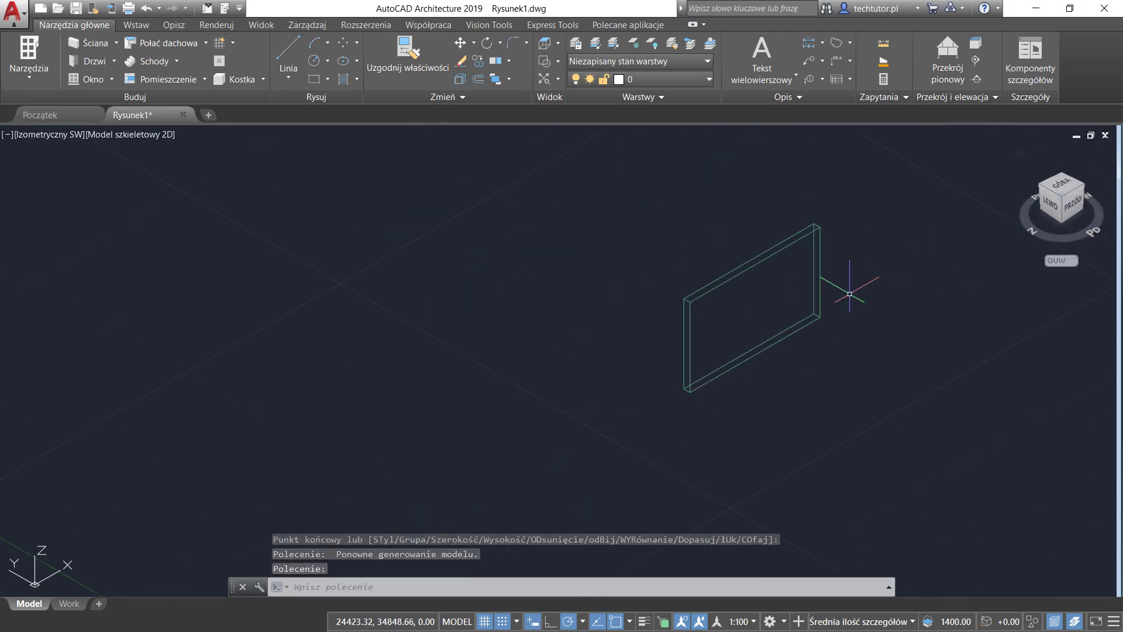
{"action": "scroll", "coordinate": [877, 255], "scroll_direction": "up", "scroll_amount": 2}
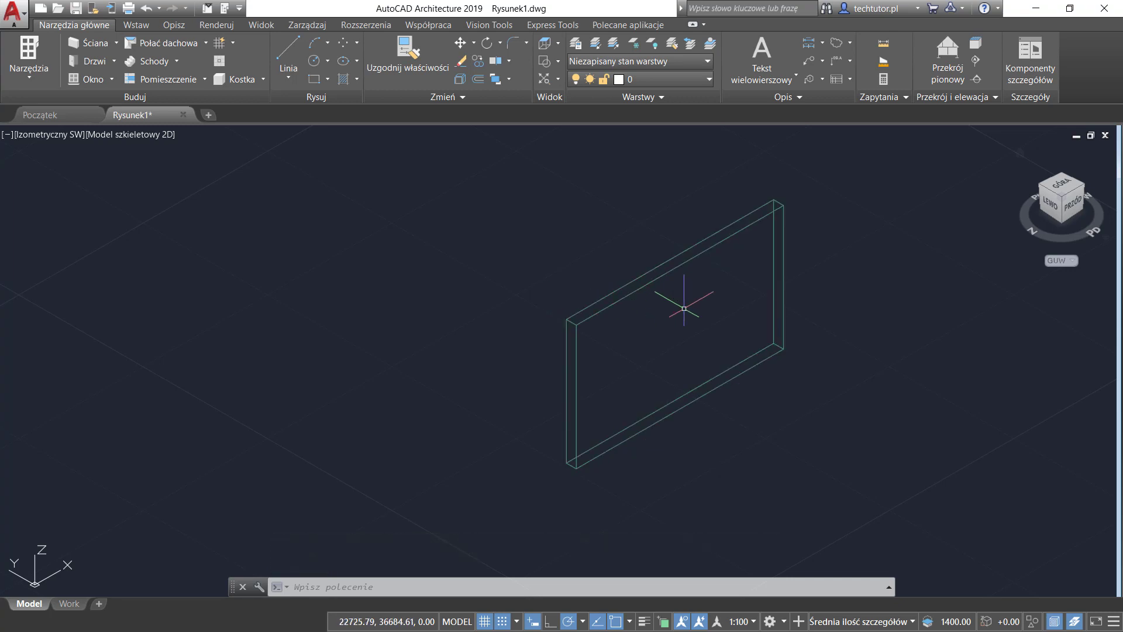
{"action": "left_click", "coordinate": [1064, 190]}
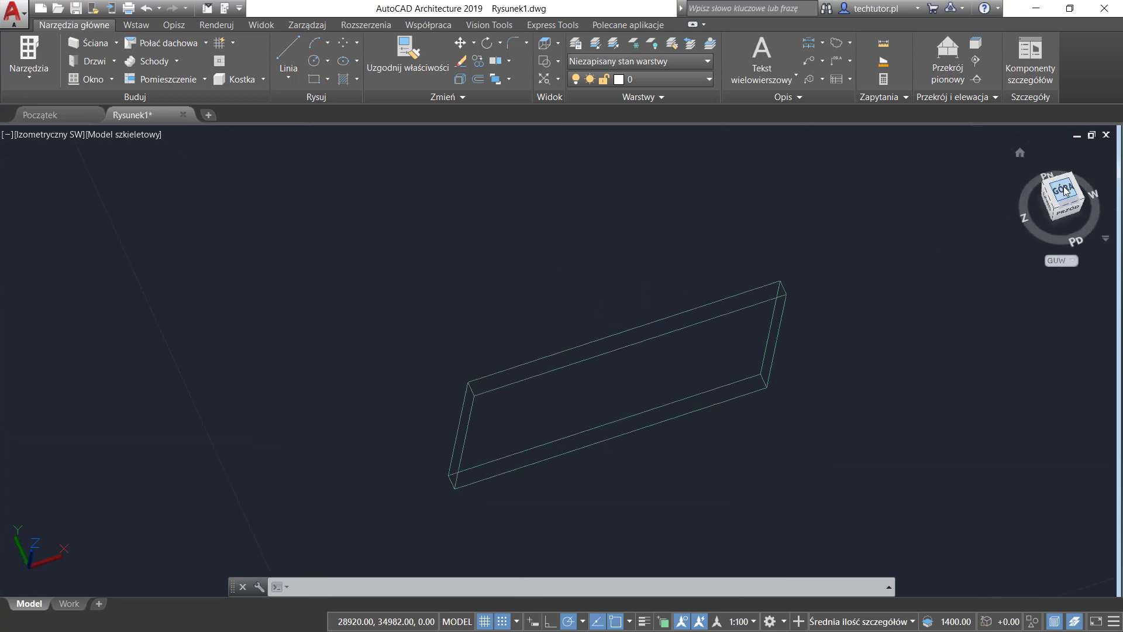
{"action": "mouse_move", "coordinate": [1061, 196]}
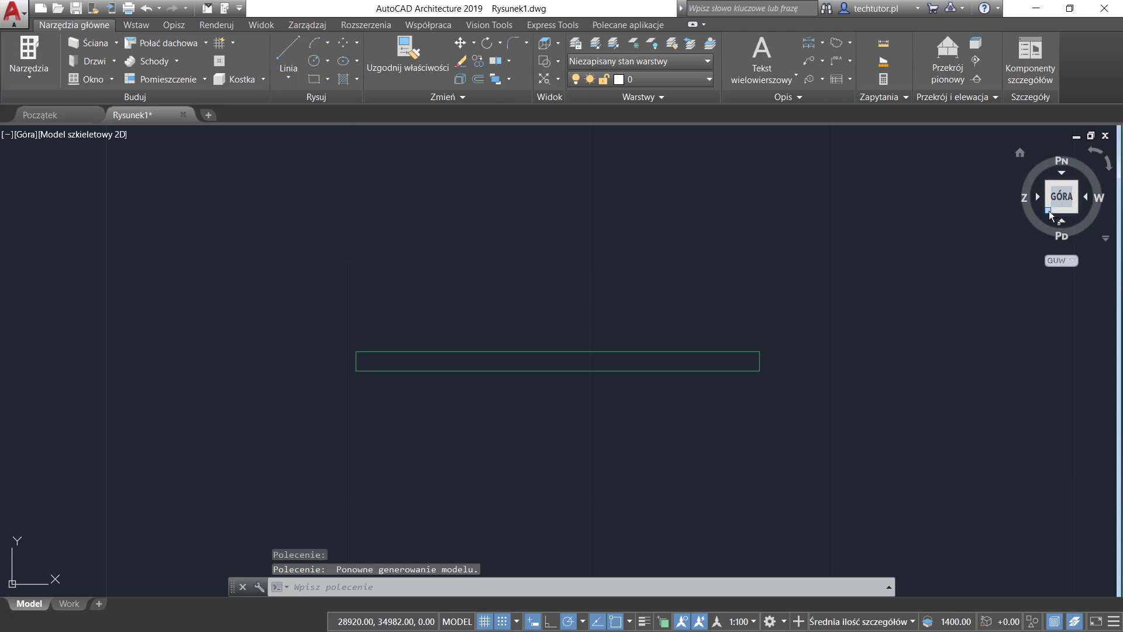
{"action": "left_click", "coordinate": [1048, 212]}
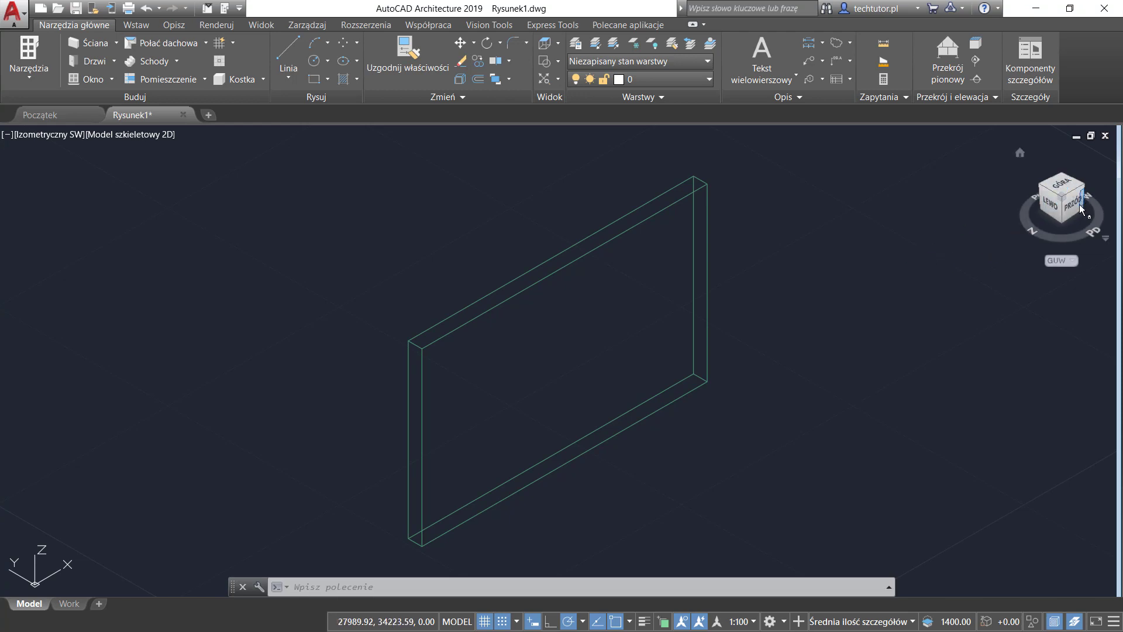
- View the wall from Top, rotated Top, Left and SW Isometric, then orbit it freely
{"action": "left_click", "coordinate": [1071, 186]}
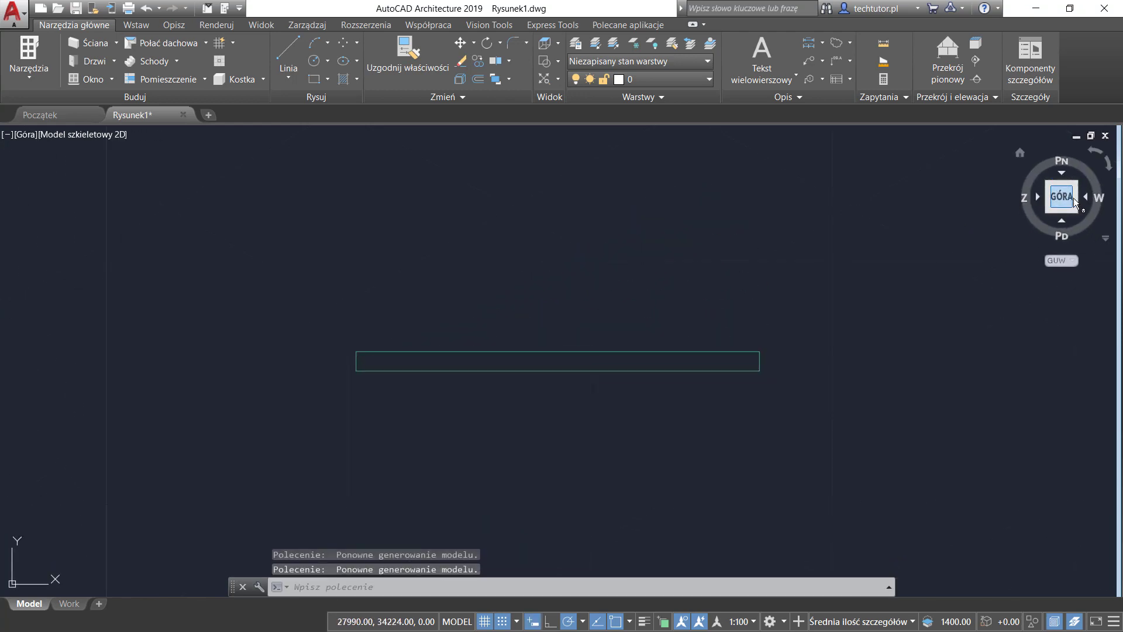
{"action": "left_click", "coordinate": [1094, 151]}
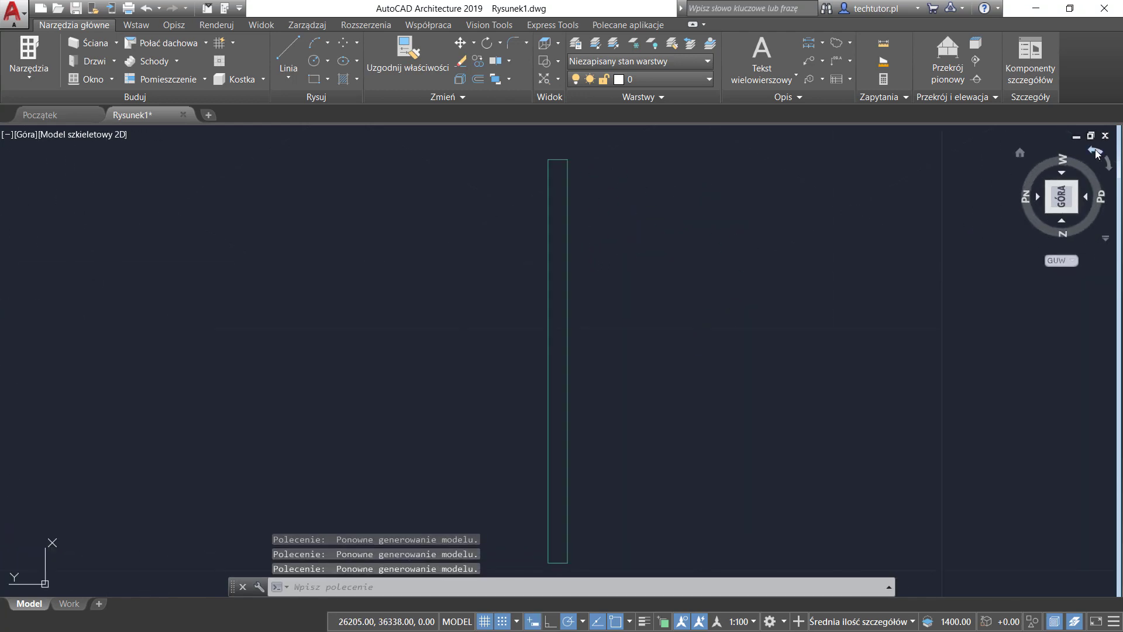
{"action": "left_click", "coordinate": [1109, 165]}
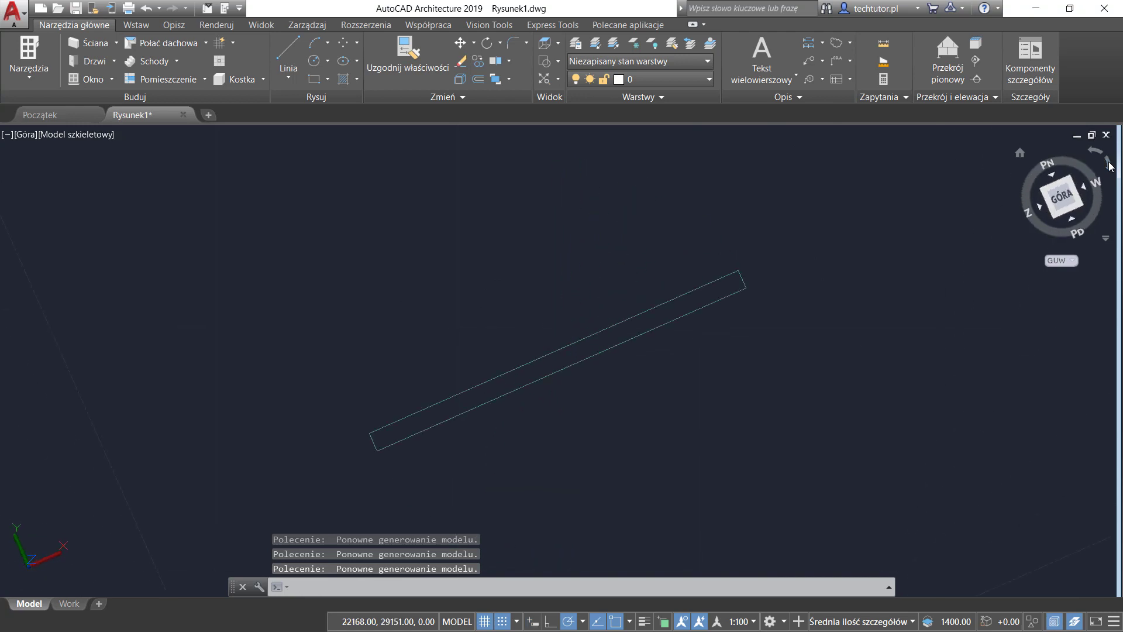
{"action": "left_click", "coordinate": [1047, 198]}
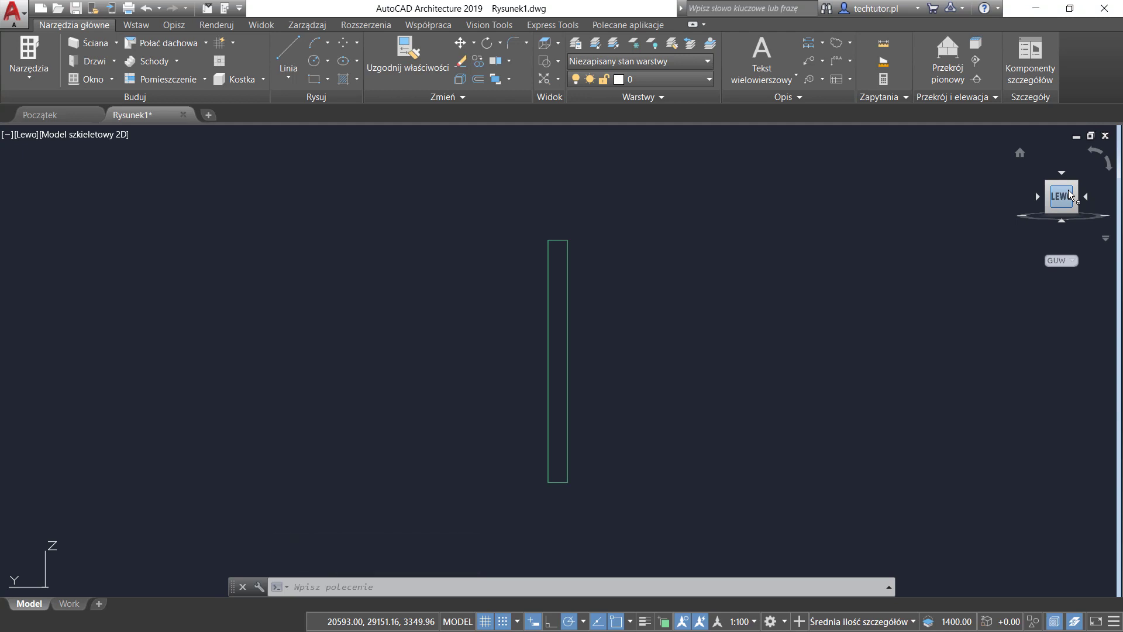
{"action": "left_click", "coordinate": [1076, 185]}
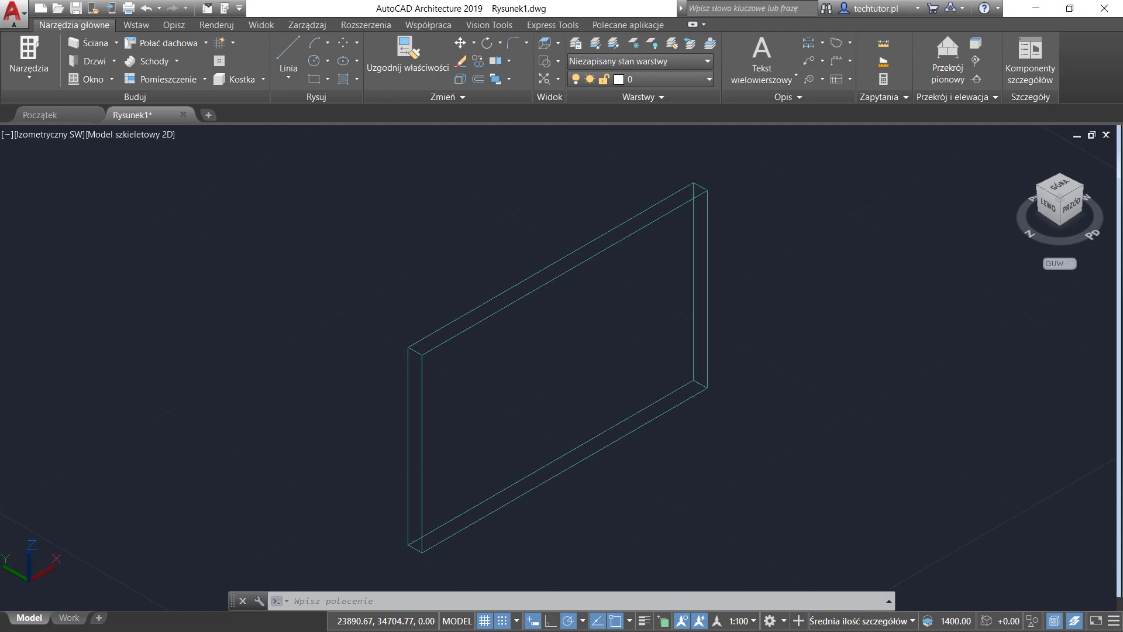
{"action": "mouse_move", "coordinate": [749, 360]}
{"action": "middle_mouse_down", "text": "shift"}
{"action": "mouse_move", "coordinate": [795, 337]}
{"action": "mouse_move", "coordinate": [732, 351]}
{"action": "middle_mouse_up", "text": "shift"}
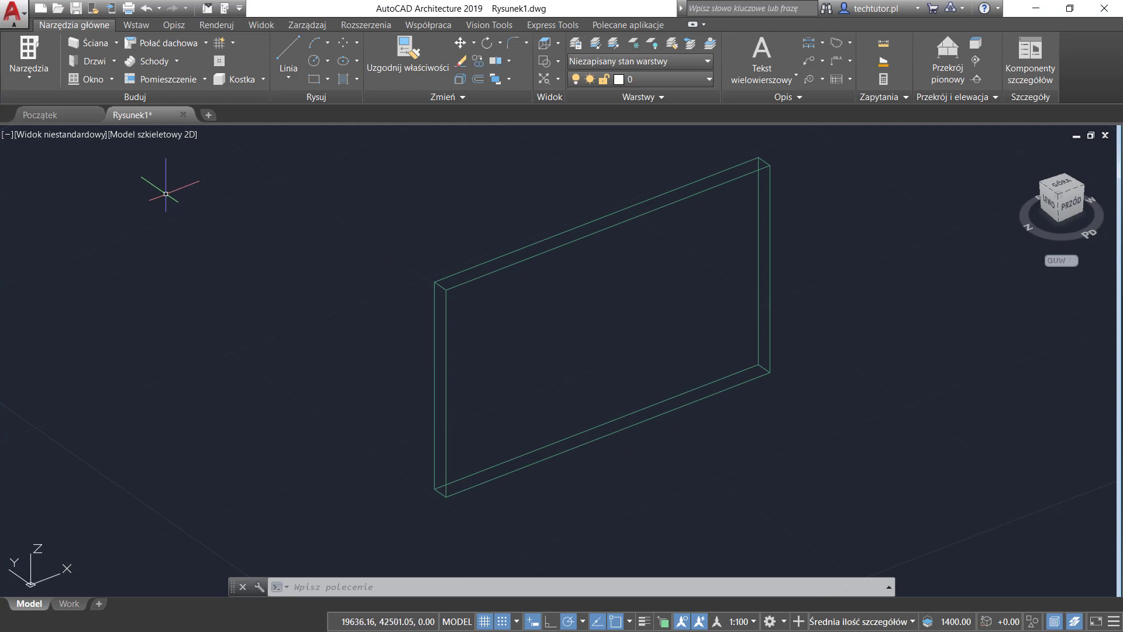
{"action": "left_click", "coordinate": [55, 136]}
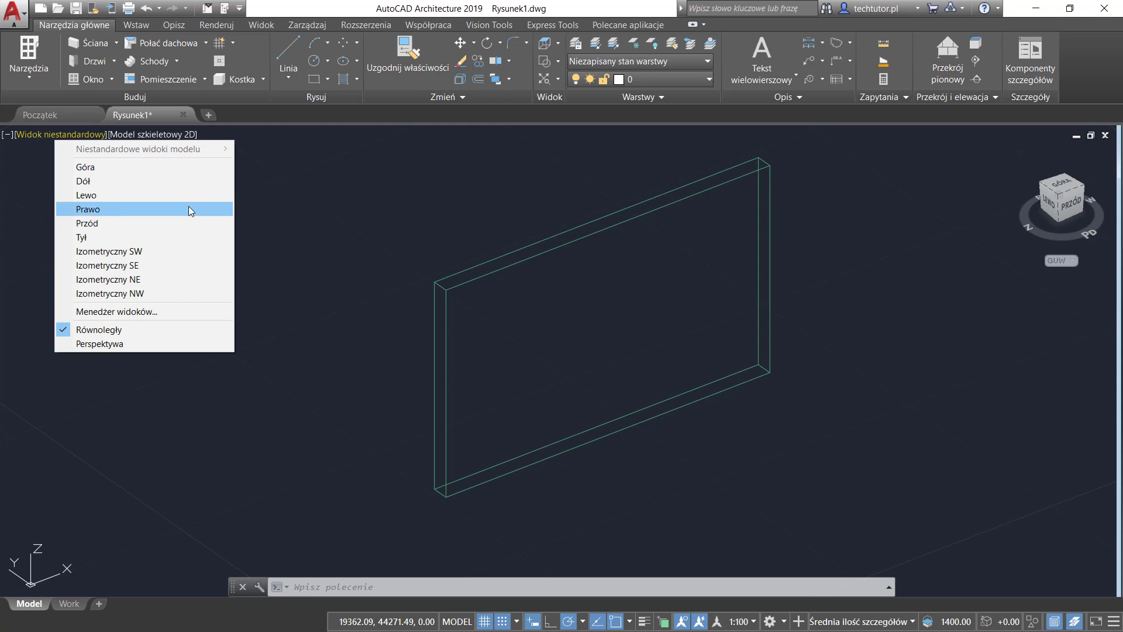
{"action": "left_click", "coordinate": [355, 182]}
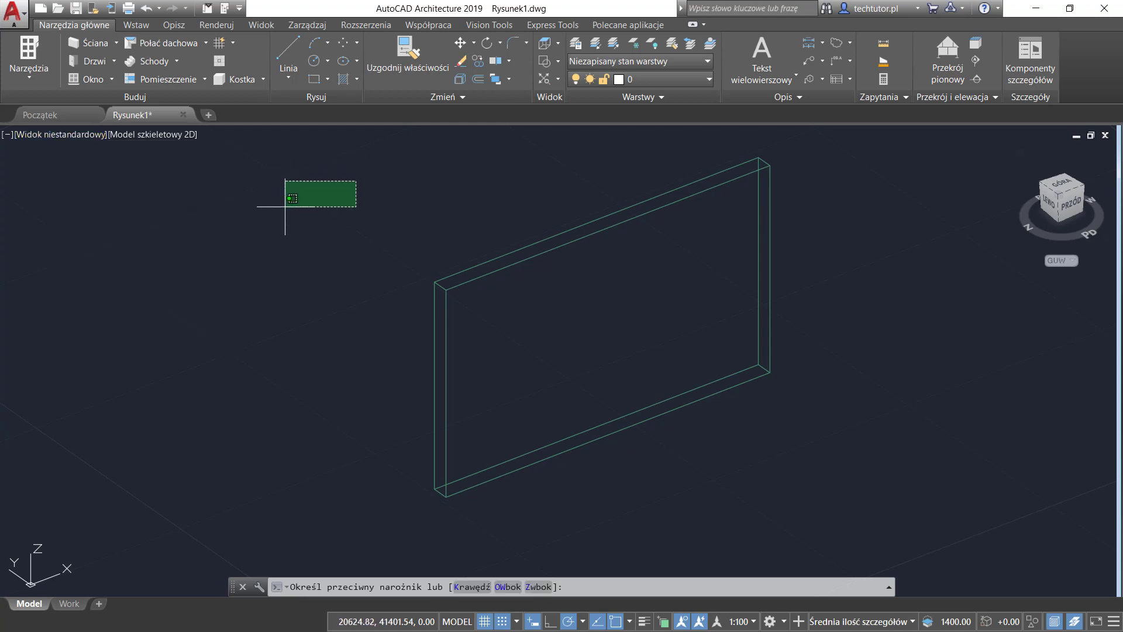
{"action": "key", "text": "Escape"}
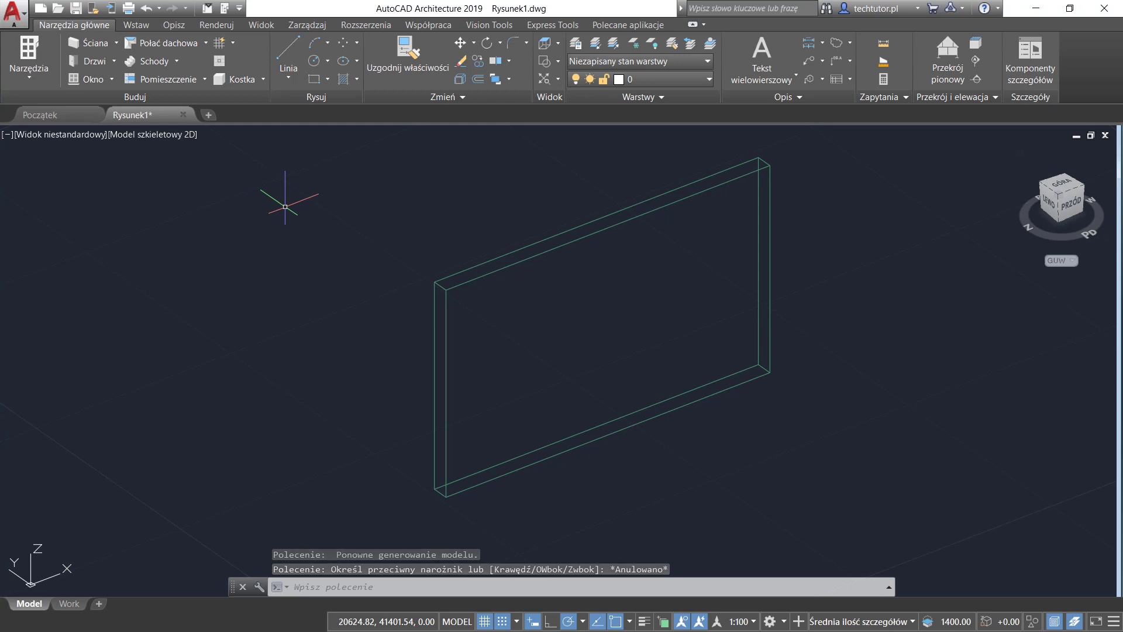
{"action": "left_click", "coordinate": [151, 135]}
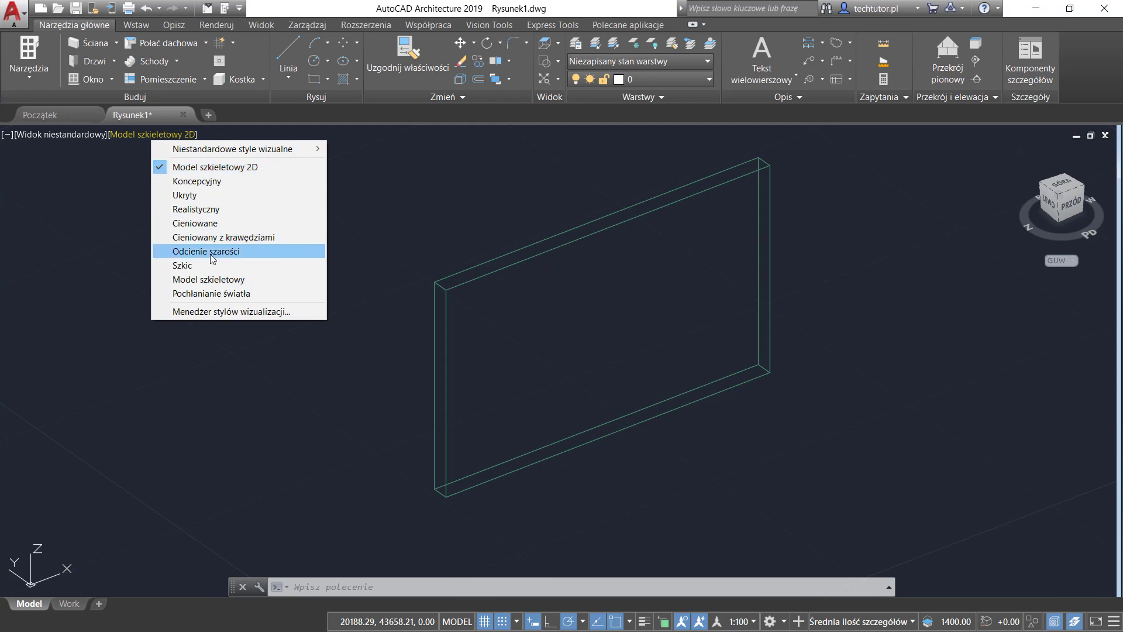
{"action": "left_click", "coordinate": [222, 209]}
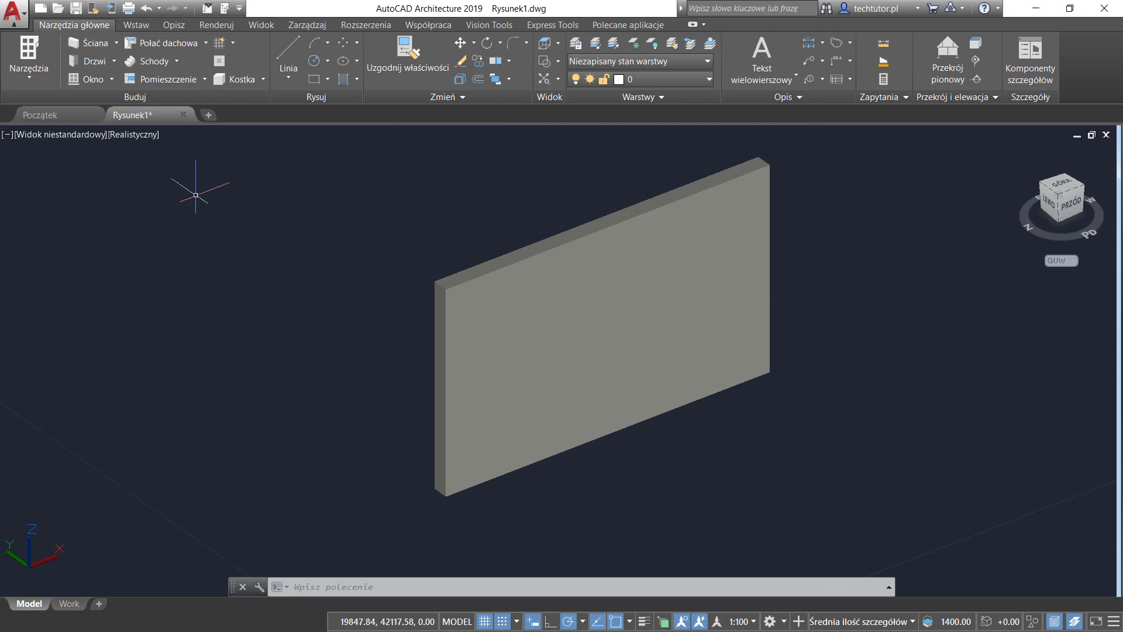
{"action": "left_click", "coordinate": [142, 138]}
{"action": "left_click", "coordinate": [139, 134]}
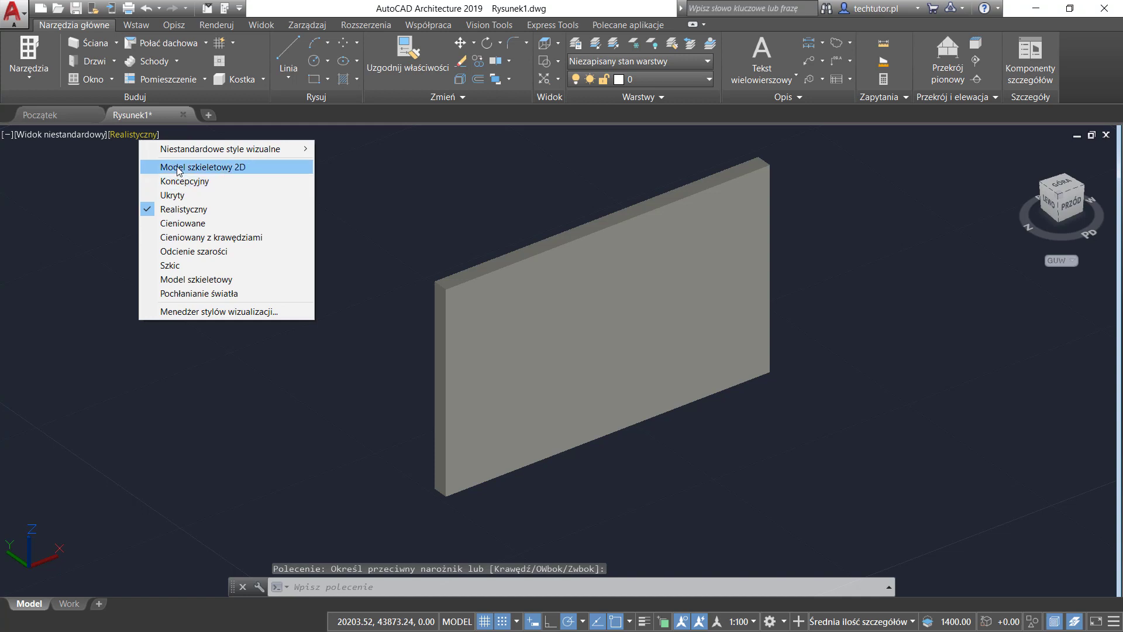
{"action": "left_click", "coordinate": [212, 168]}
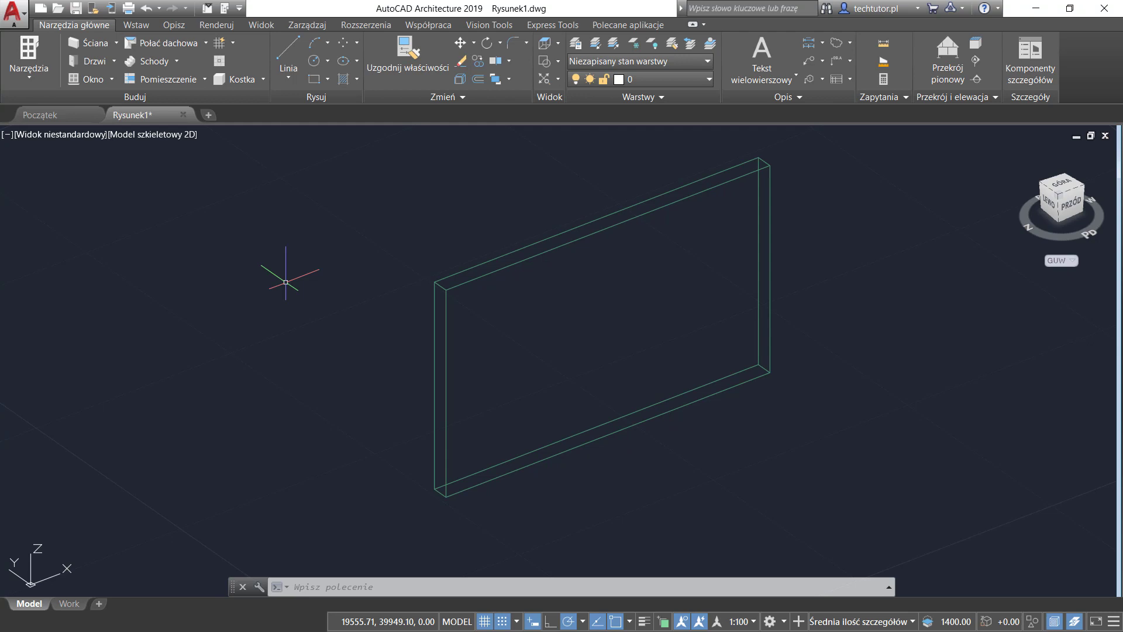
- Check the wall's properties with Ctrl+1, then reopen Properties via Narzędzia > Właściwości
{"action": "left_click", "coordinate": [542, 250]}
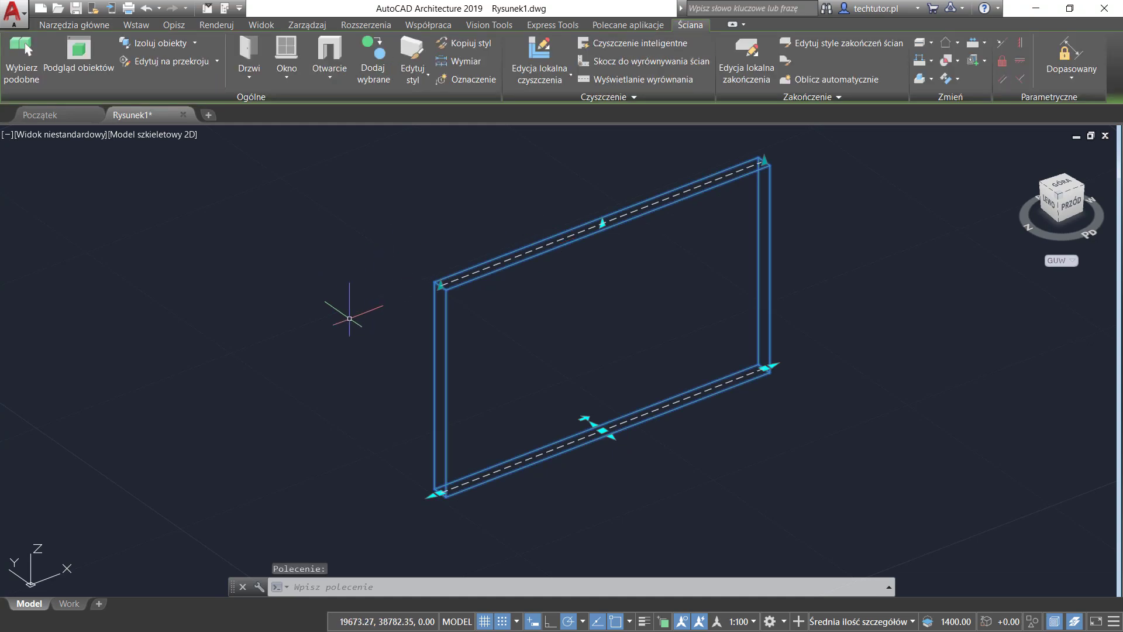
{"action": "key", "text": "ctrl+1"}
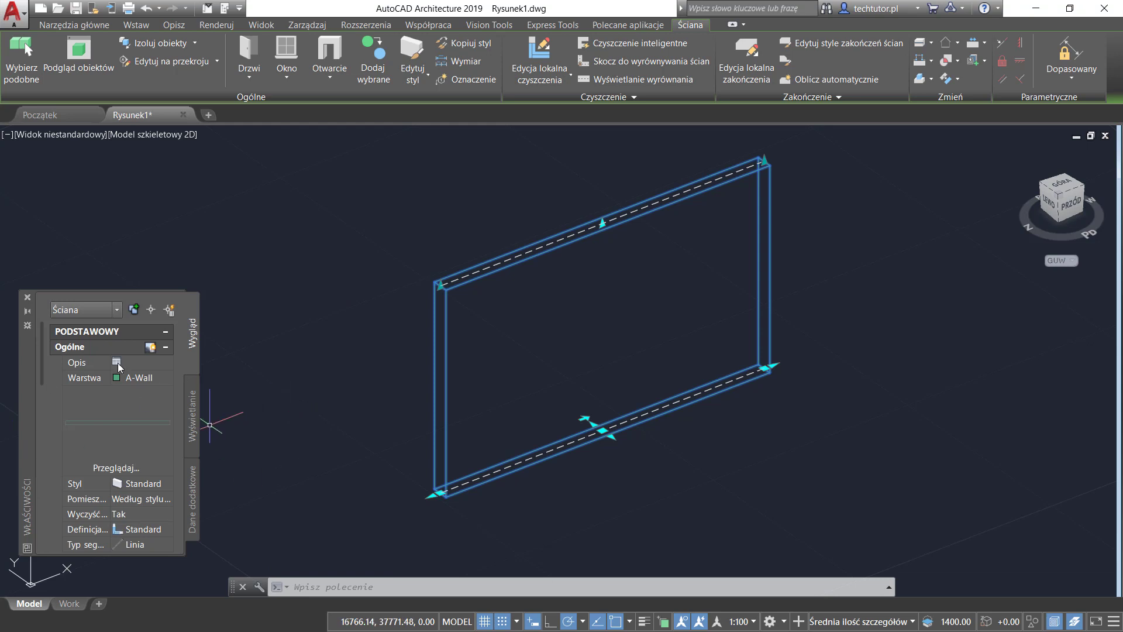
{"action": "key", "text": "Escape"}
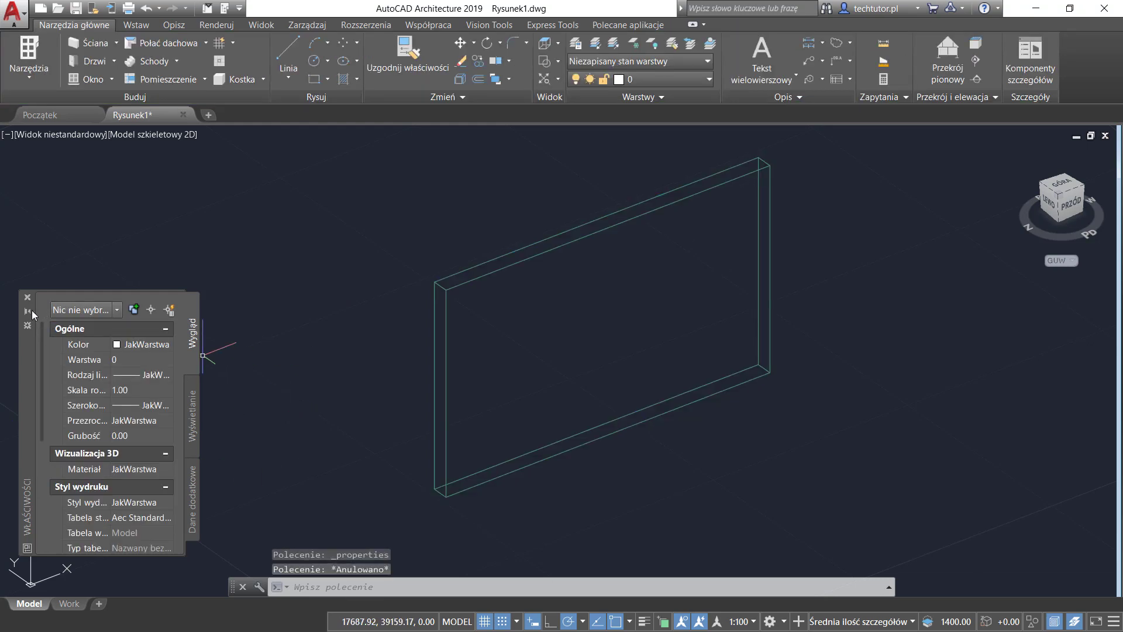
{"action": "left_click", "coordinate": [27, 297]}
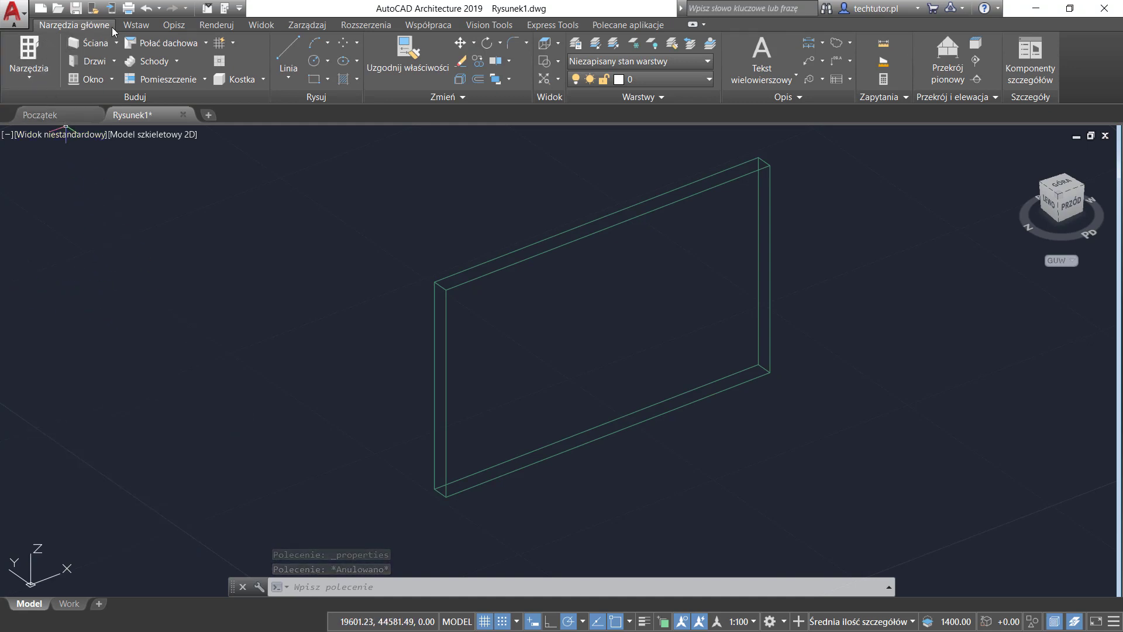
{"action": "left_click", "coordinate": [23, 78]}
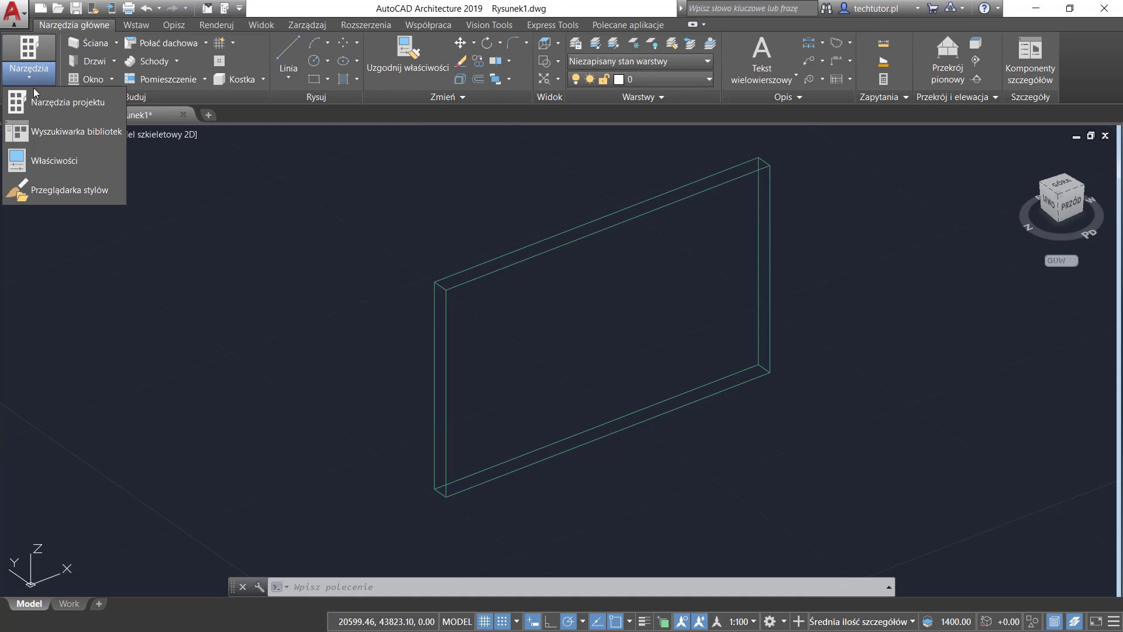
{"action": "left_click", "coordinate": [48, 161]}
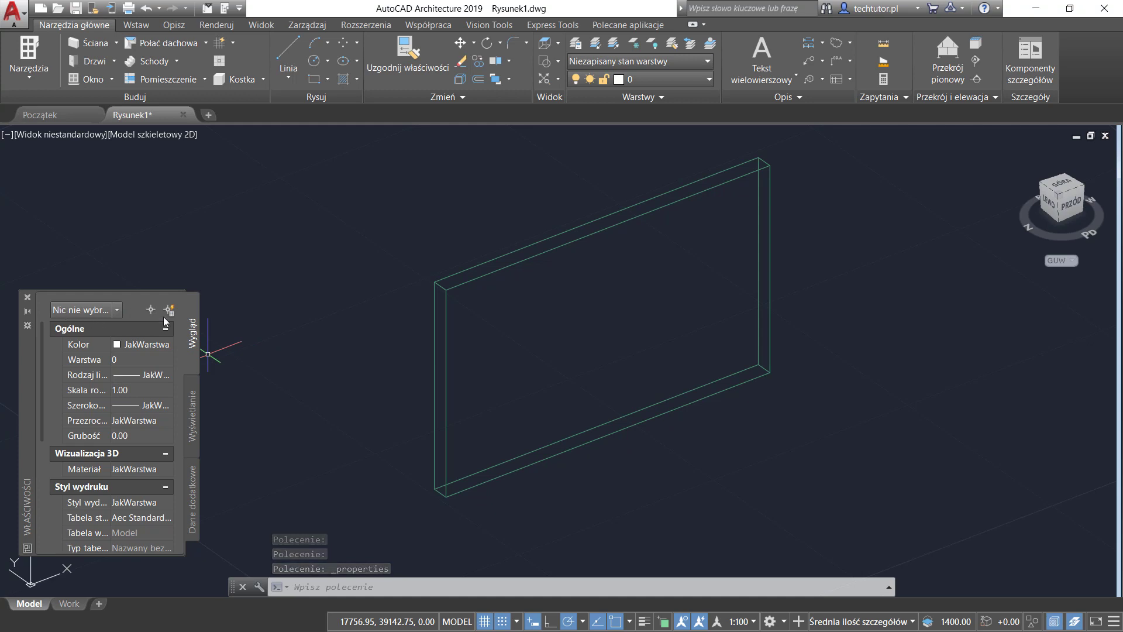
- Set the selected wall's Wysokość (height) to 4000 in the Properties palette
{"action": "left_click", "coordinate": [475, 271]}
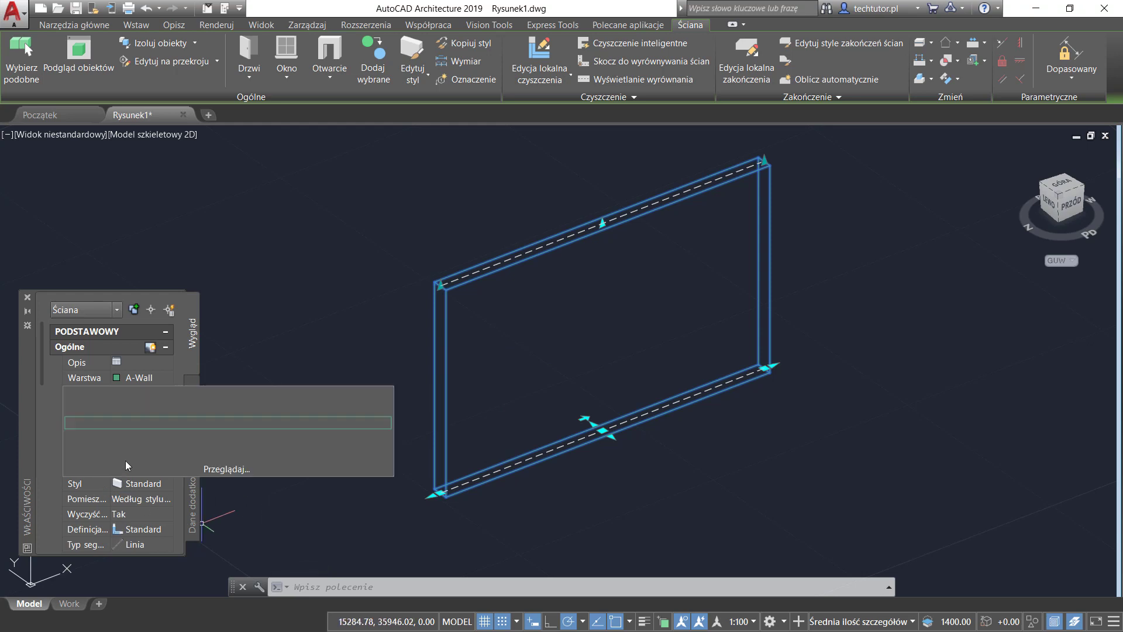
{"action": "mouse_move", "coordinate": [117, 421]}
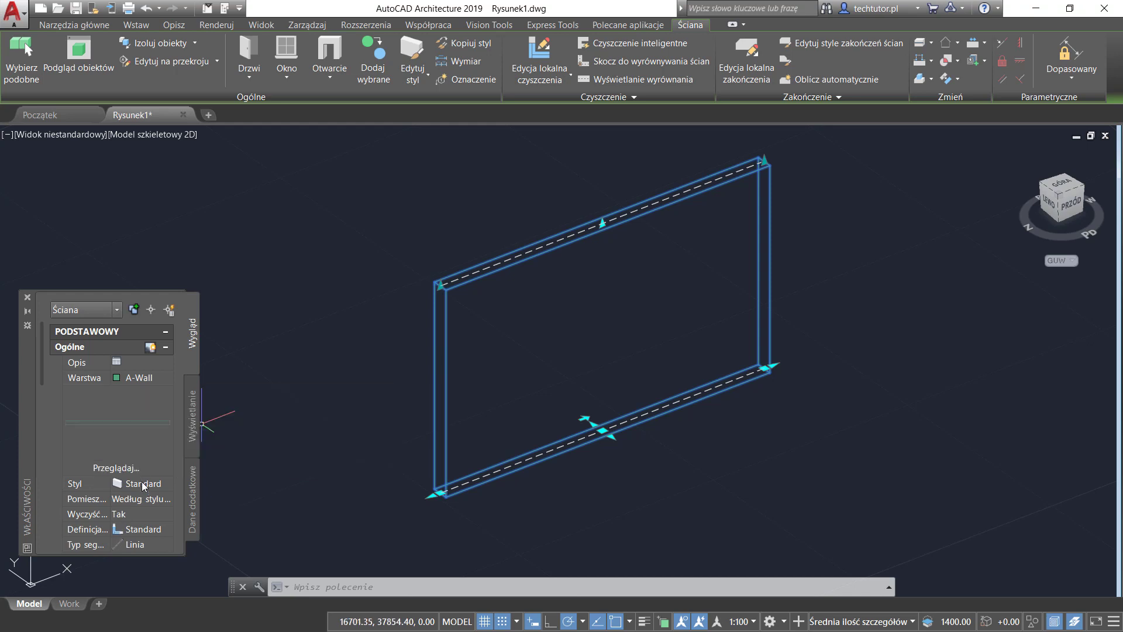
{"action": "scroll", "coordinate": [144, 485], "scroll_direction": "down", "scroll_amount": 3}
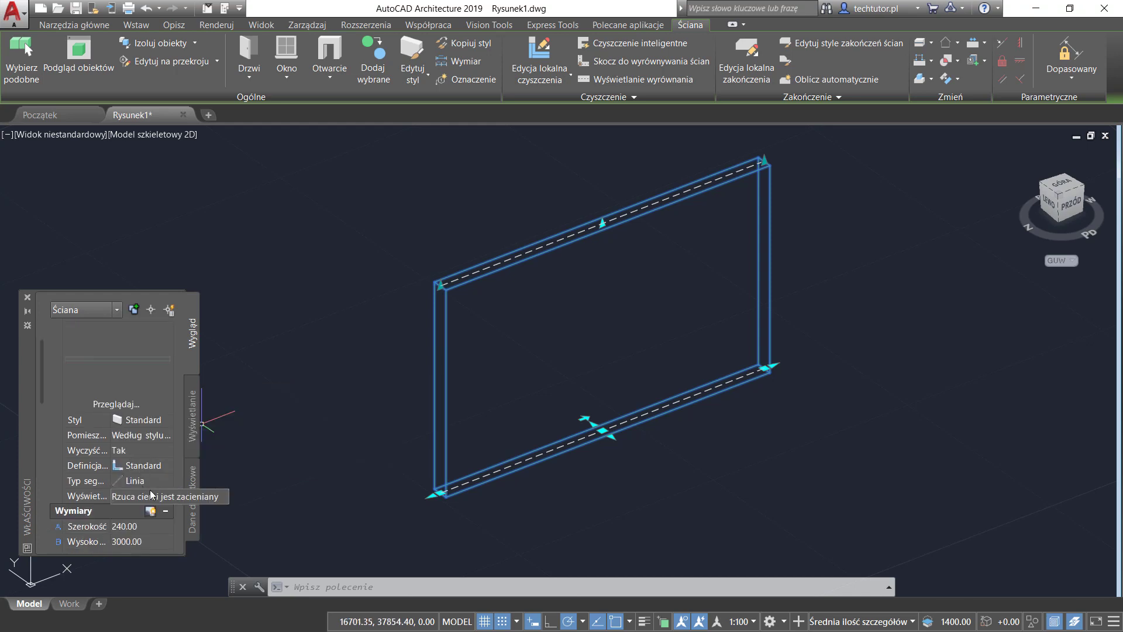
{"action": "scroll", "coordinate": [109, 512], "scroll_direction": "down", "scroll_amount": 5}
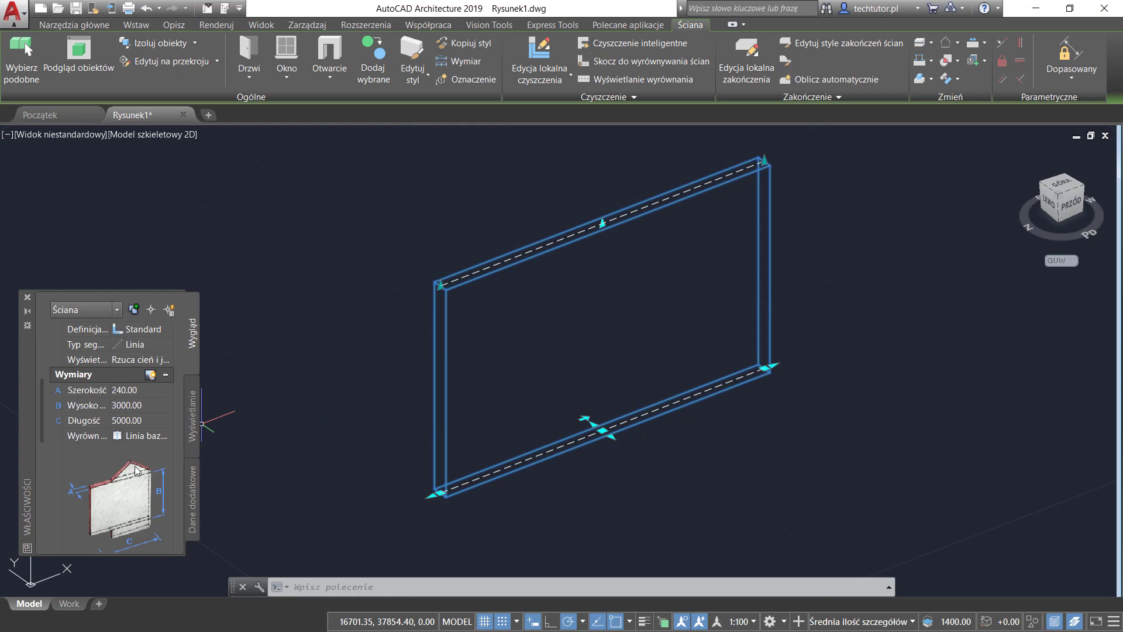
{"action": "scroll", "coordinate": [129, 507], "scroll_direction": "down", "scroll_amount": 3}
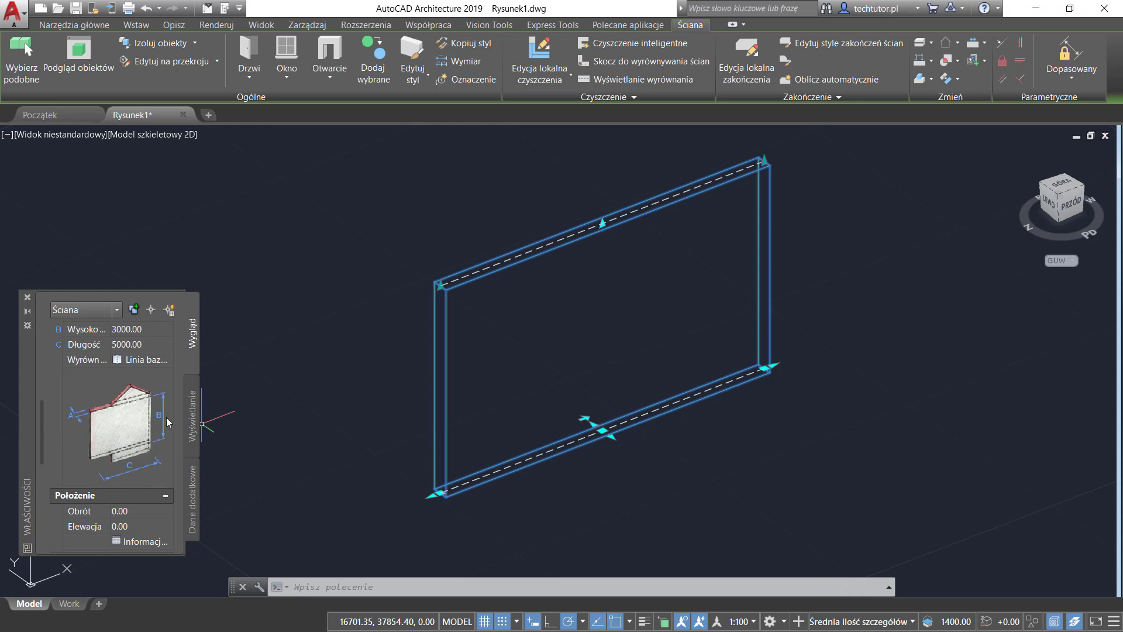
{"action": "scroll", "coordinate": [136, 476], "scroll_direction": "up", "scroll_amount": 3}
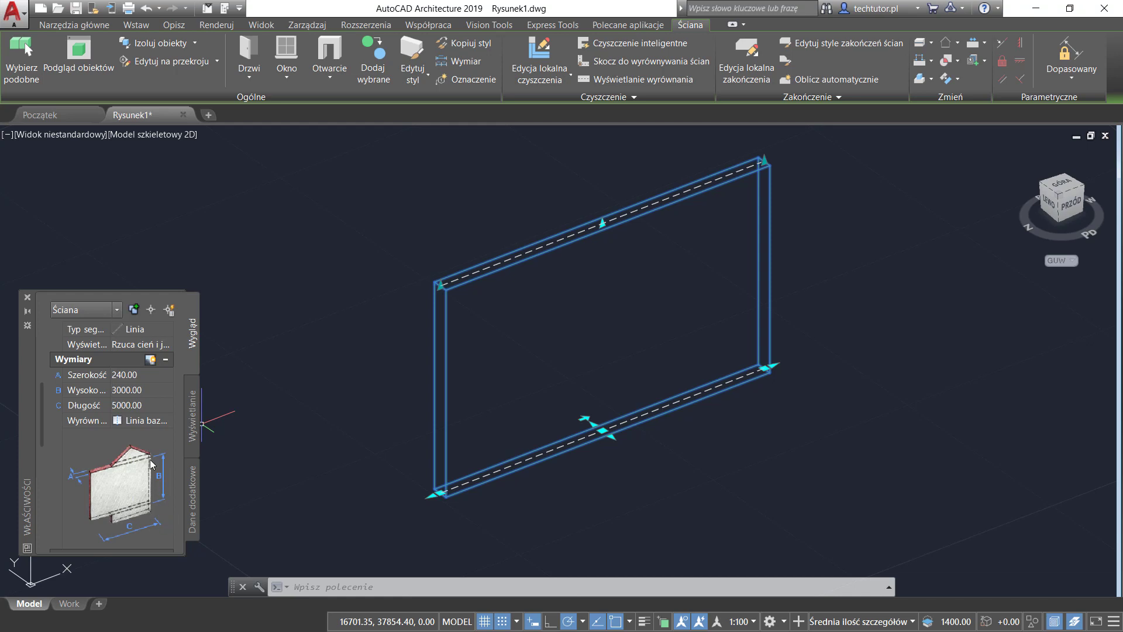
{"action": "left_click", "coordinate": [134, 394]}
{"action": "type", "text": "4000"}
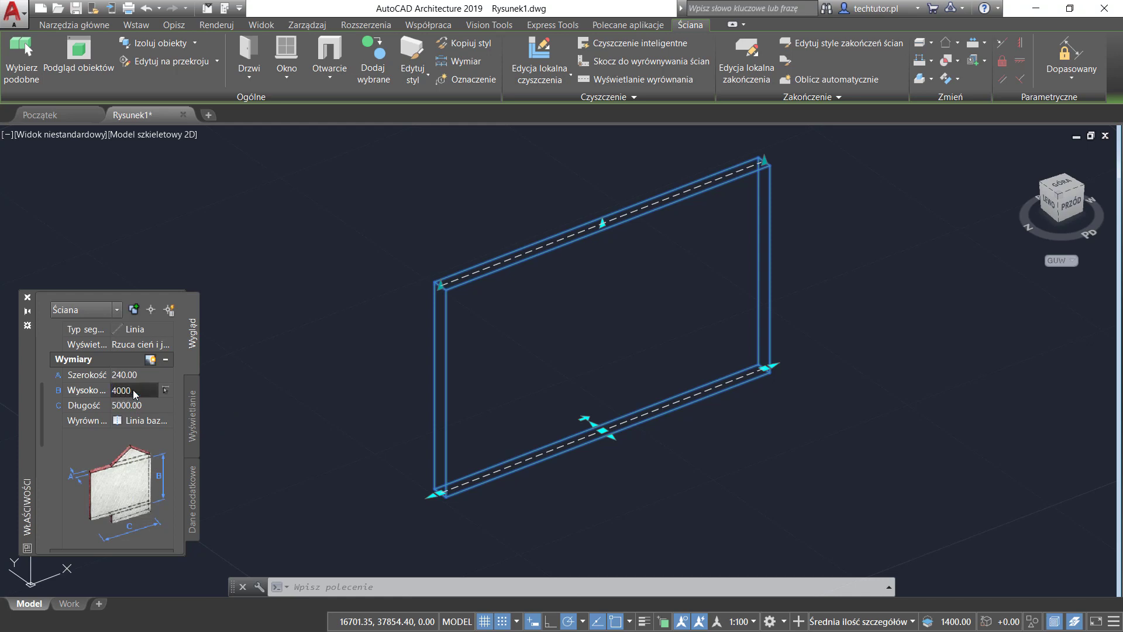
{"action": "key", "text": "Tab"}
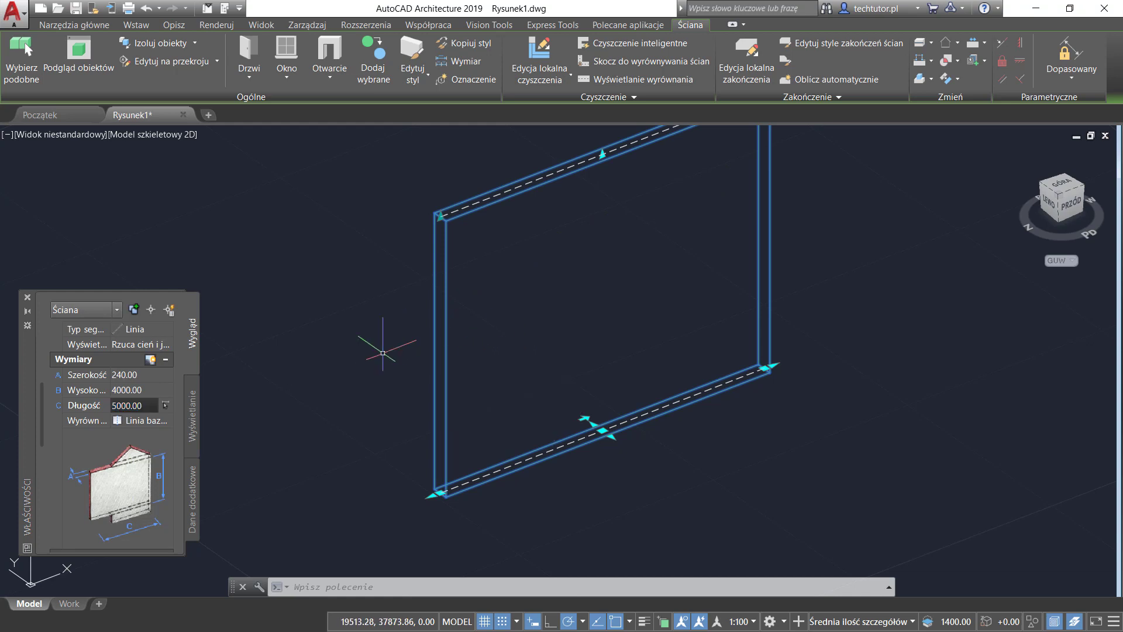
{"action": "scroll", "coordinate": [383, 353], "scroll_direction": "down", "scroll_amount": 2}
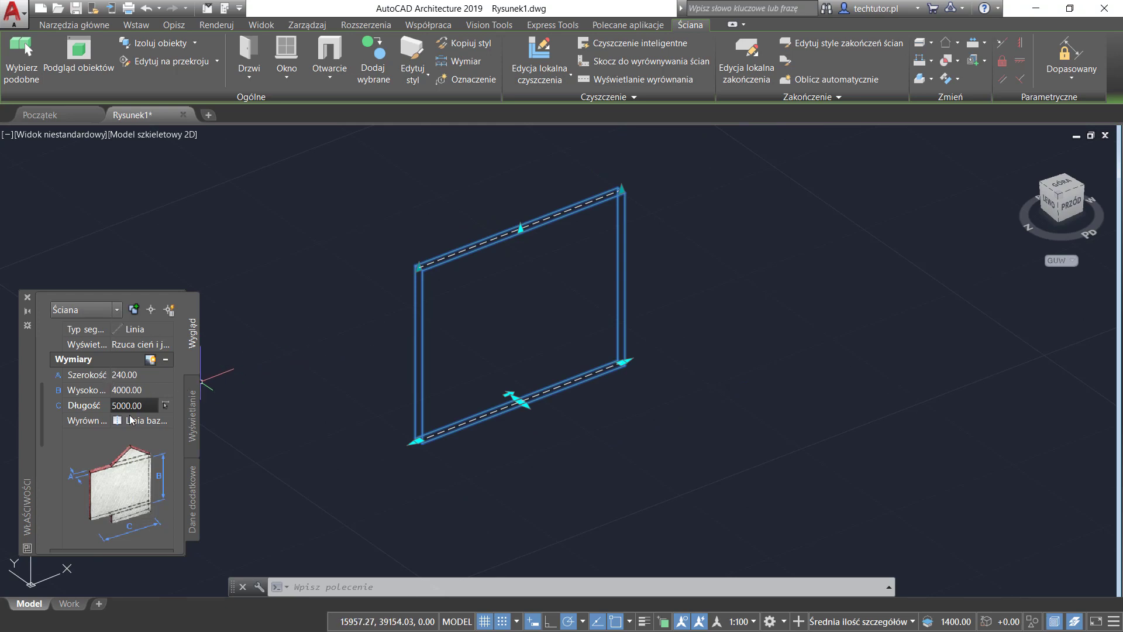
{"action": "left_click", "coordinate": [168, 436]}
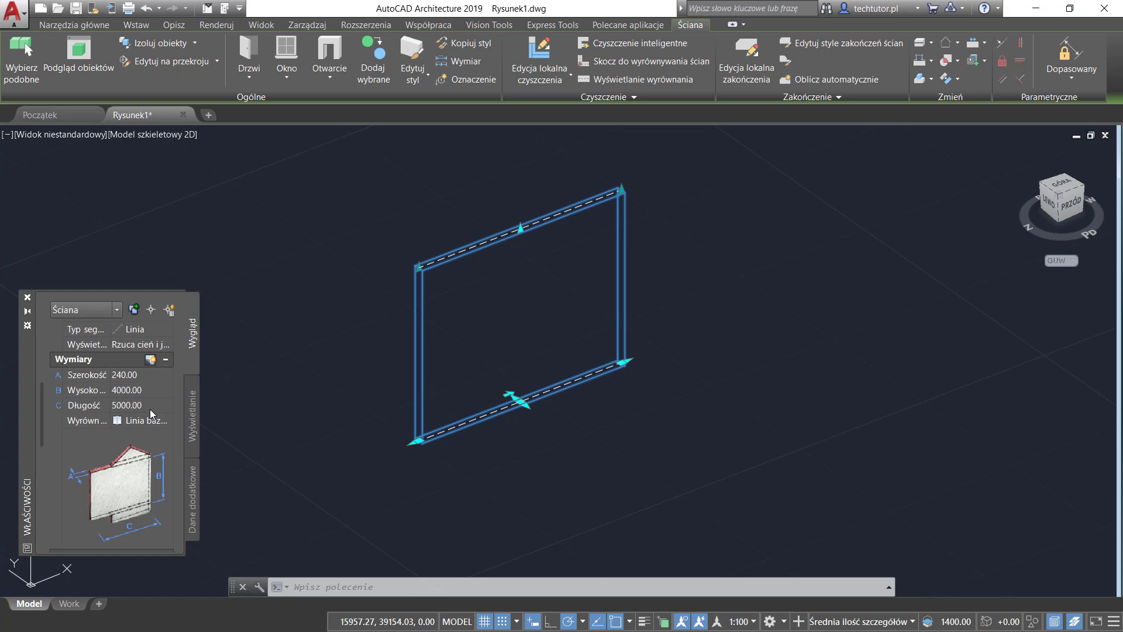
{"action": "left_click", "coordinate": [346, 316]}
{"action": "key", "text": "Escape"}
{"action": "key", "text": "Escape"}
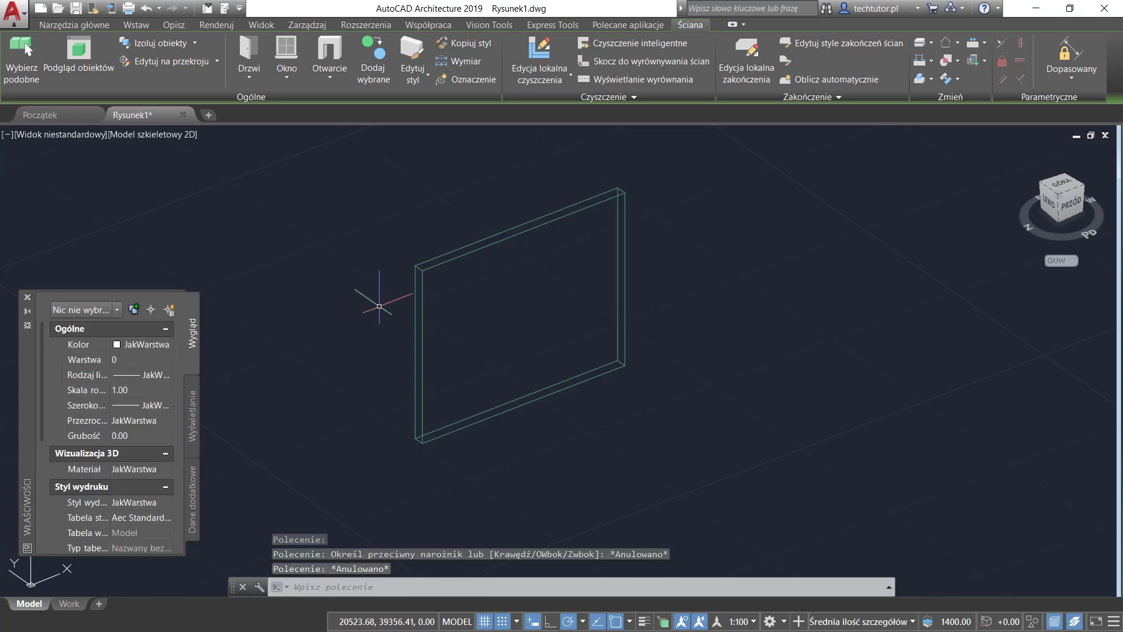
- Delete the wall, then open Narzędzia projektu and the Przeglądarka stylów wall browser
{"action": "left_click", "coordinate": [423, 284]}
{"action": "mouse_move", "coordinate": [419, 283]}
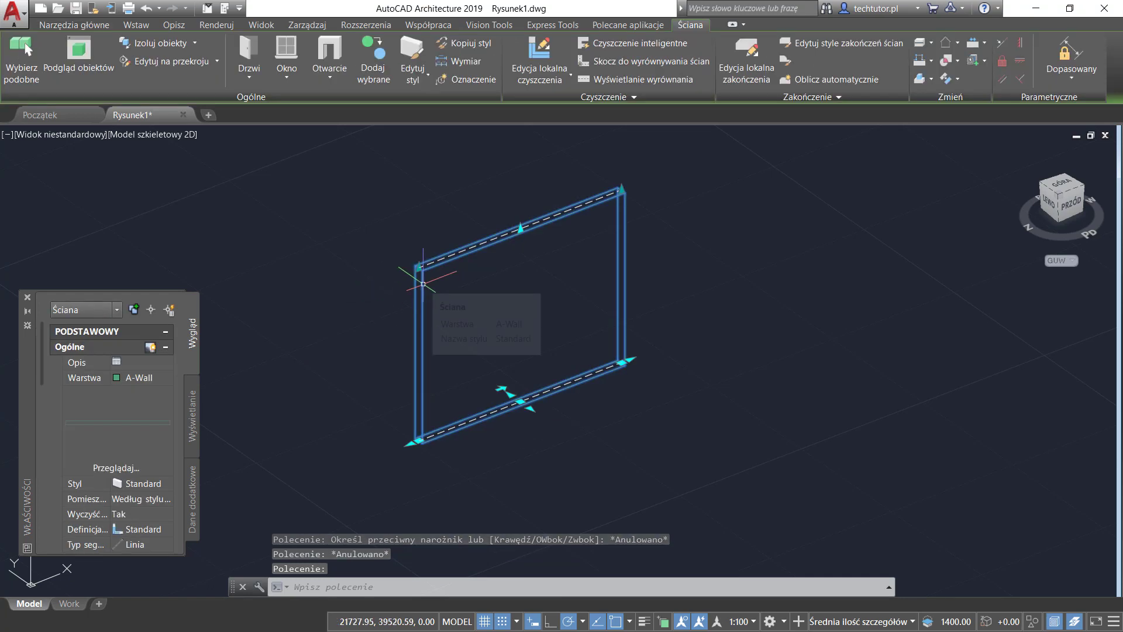
{"action": "key", "text": "Delete"}
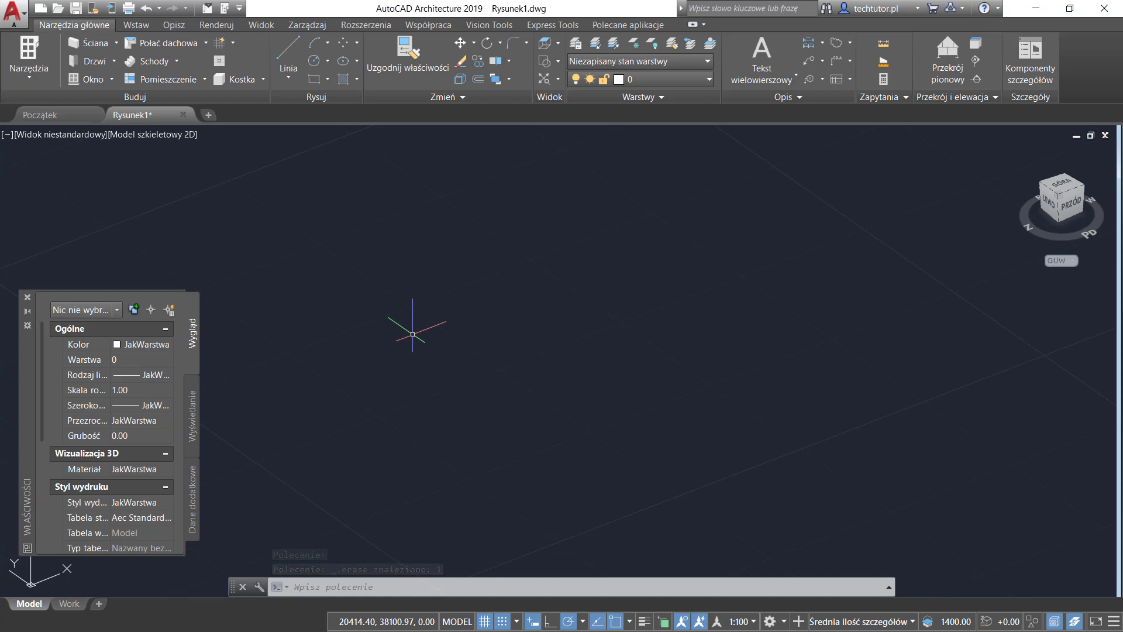
{"action": "left_click", "coordinate": [34, 74]}
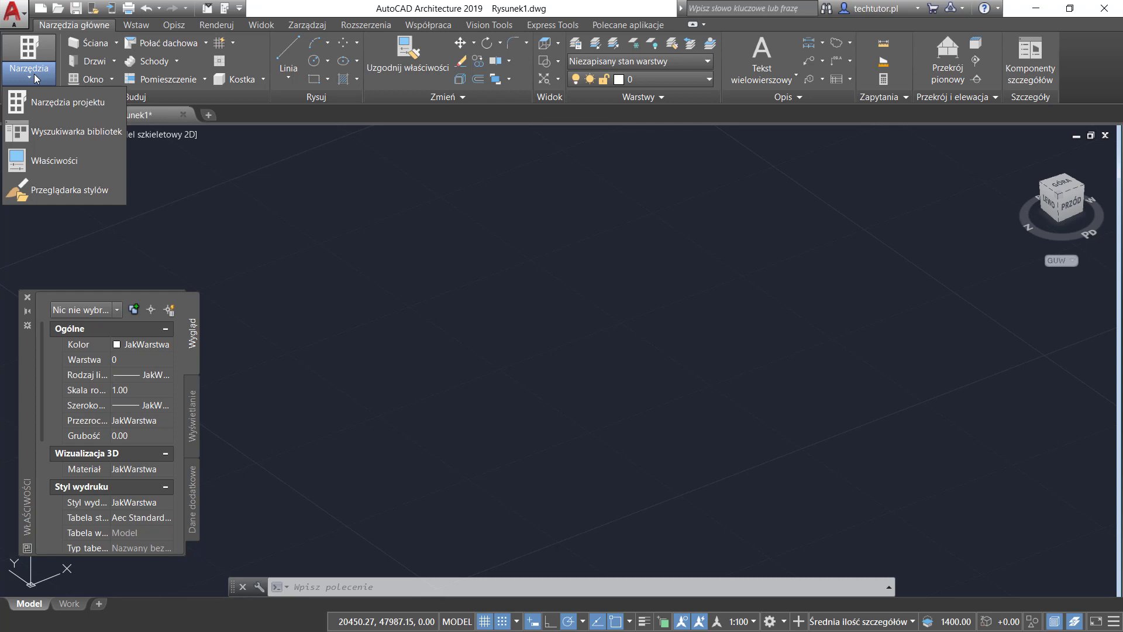
{"action": "left_click", "coordinate": [71, 105]}
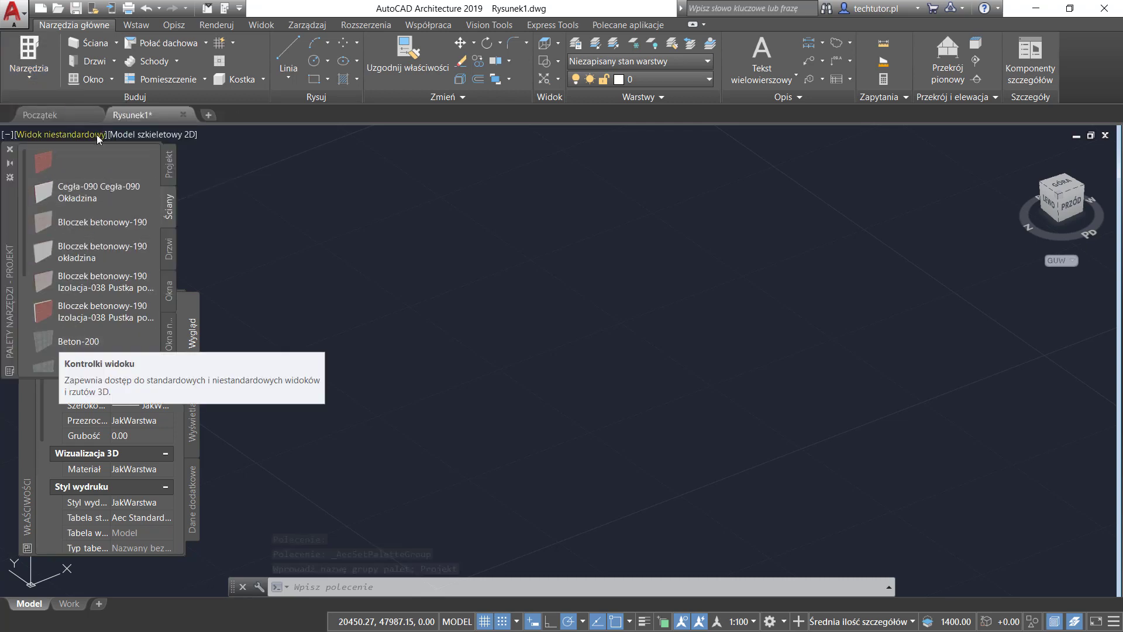
{"action": "left_click", "coordinate": [35, 75]}
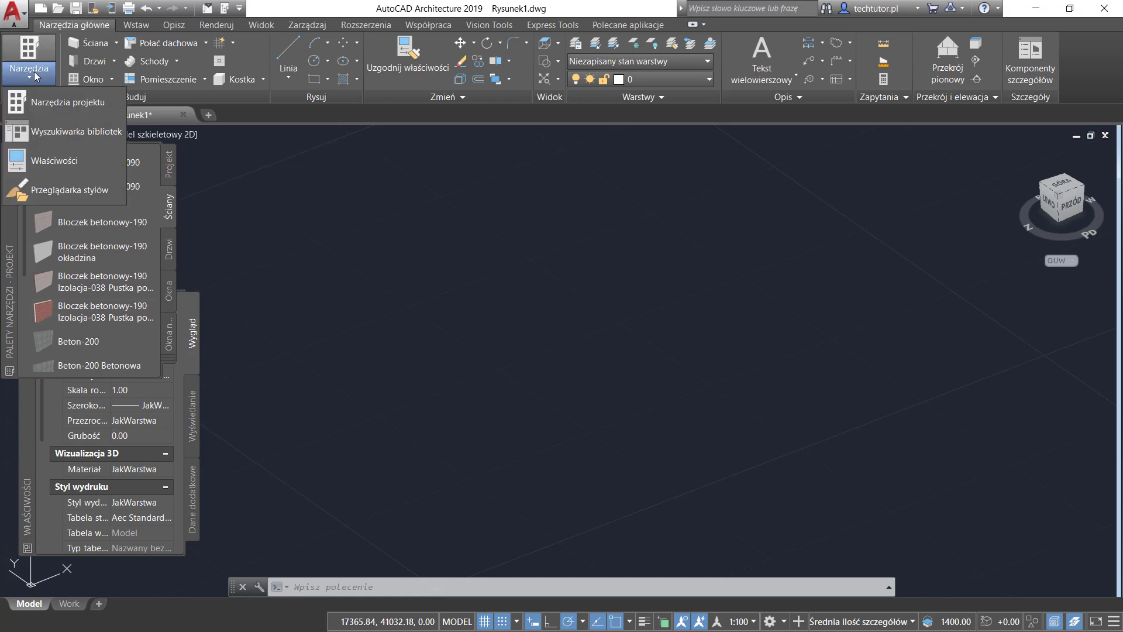
{"action": "left_click", "coordinate": [46, 194]}
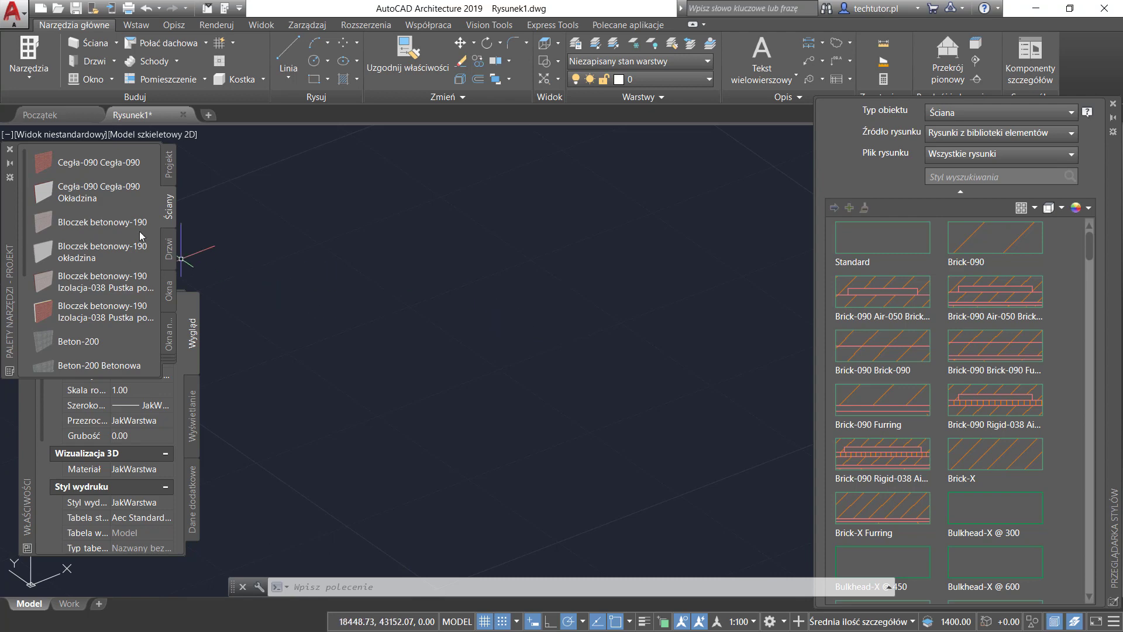
- Draw a Cegła-090 brick wall 6000 long at 20° from a picked start point
{"action": "left_click", "coordinate": [86, 165]}
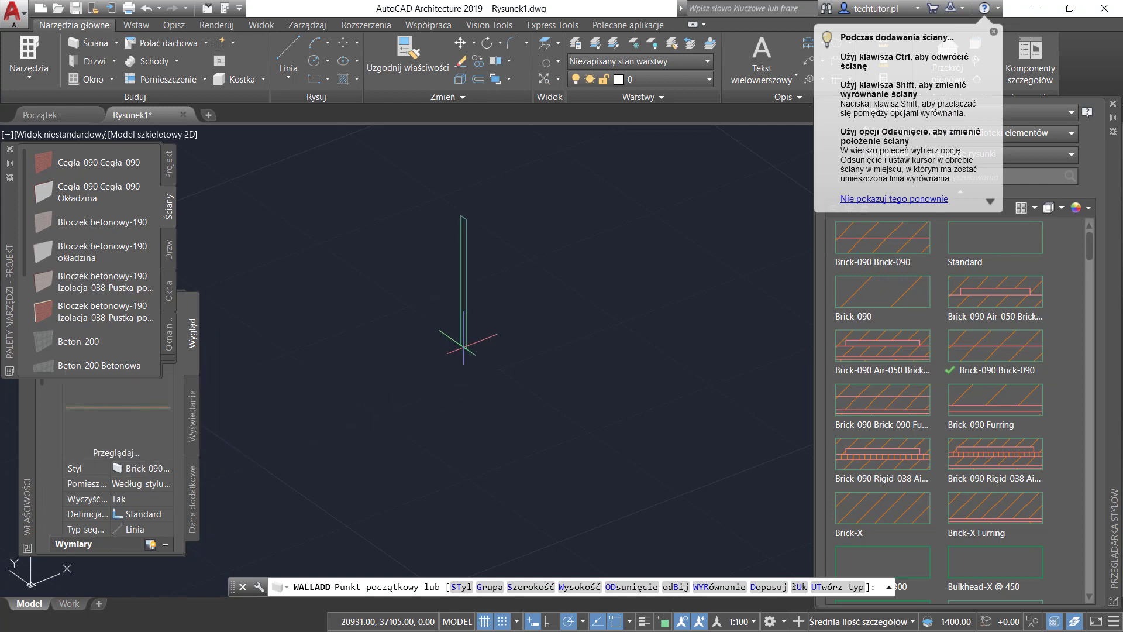
{"action": "left_click", "coordinate": [296, 383]}
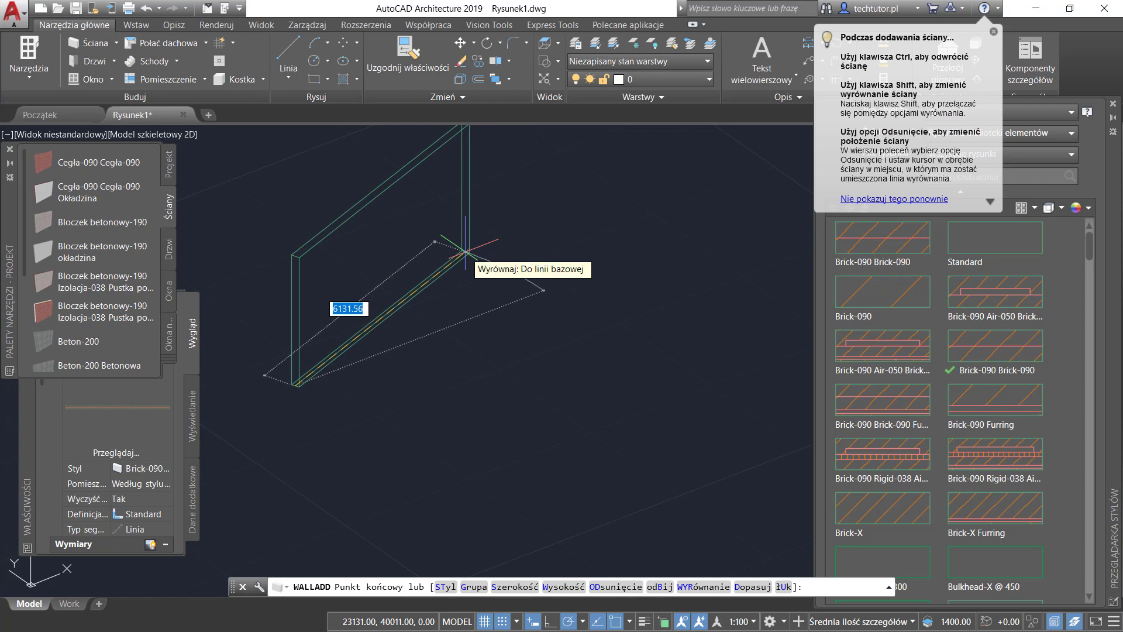
{"action": "type", "text": "6000"}
{"action": "key", "text": "Tab"}
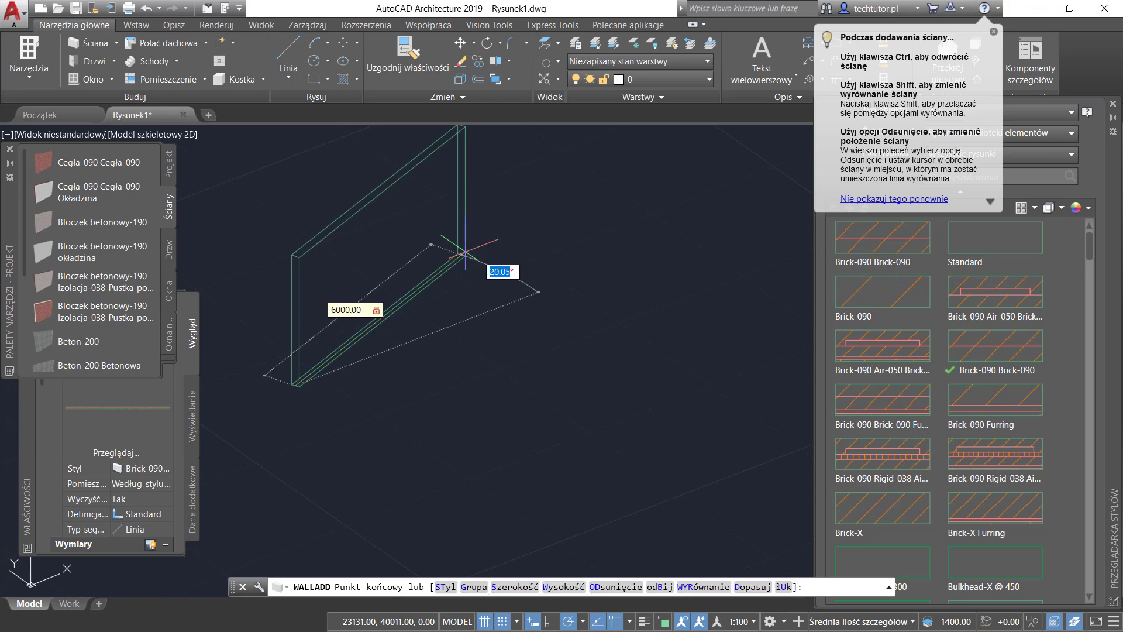
{"action": "type", "text": "20"}
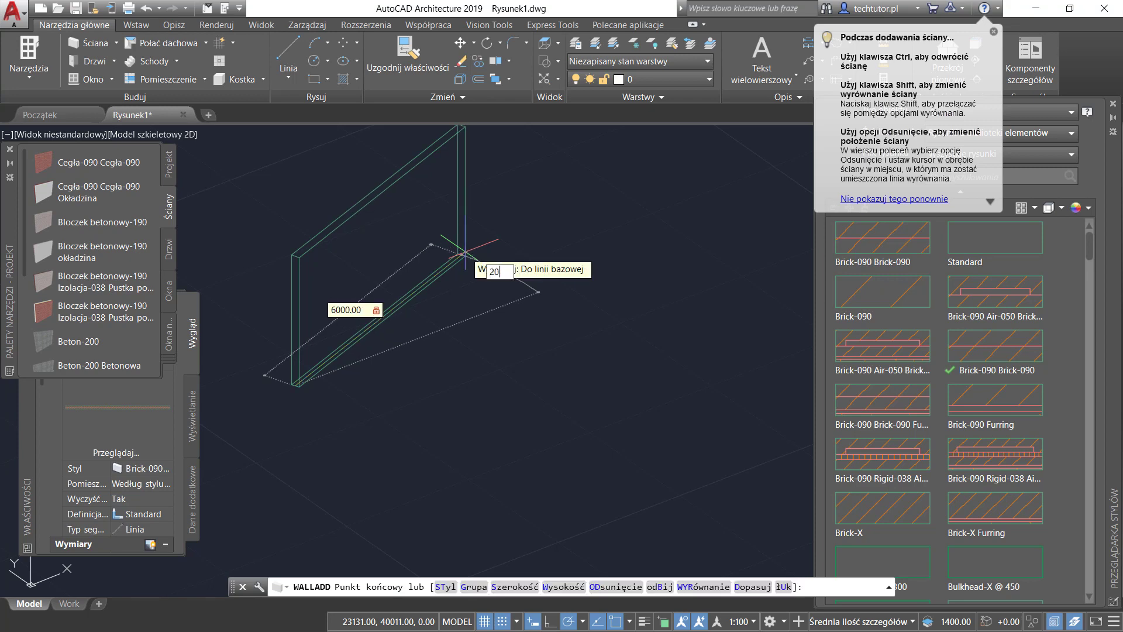
{"action": "key", "text": "Return"}
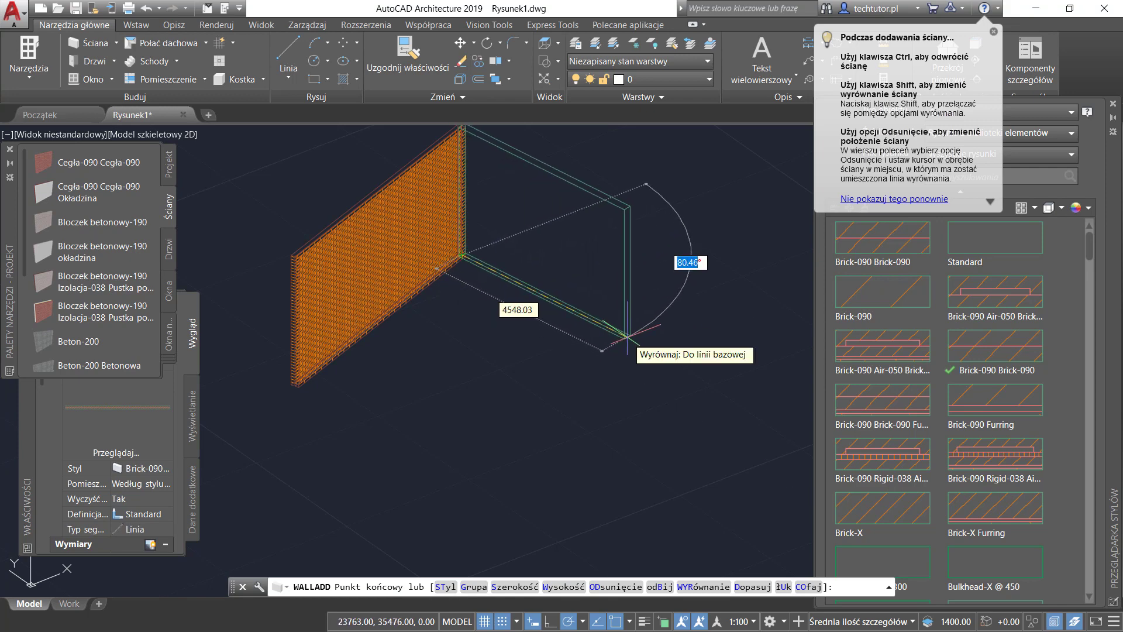
- Pick two more corner points, then use Zamknij to close the fourth wall back to the start
{"action": "left_click", "coordinate": [654, 305]}
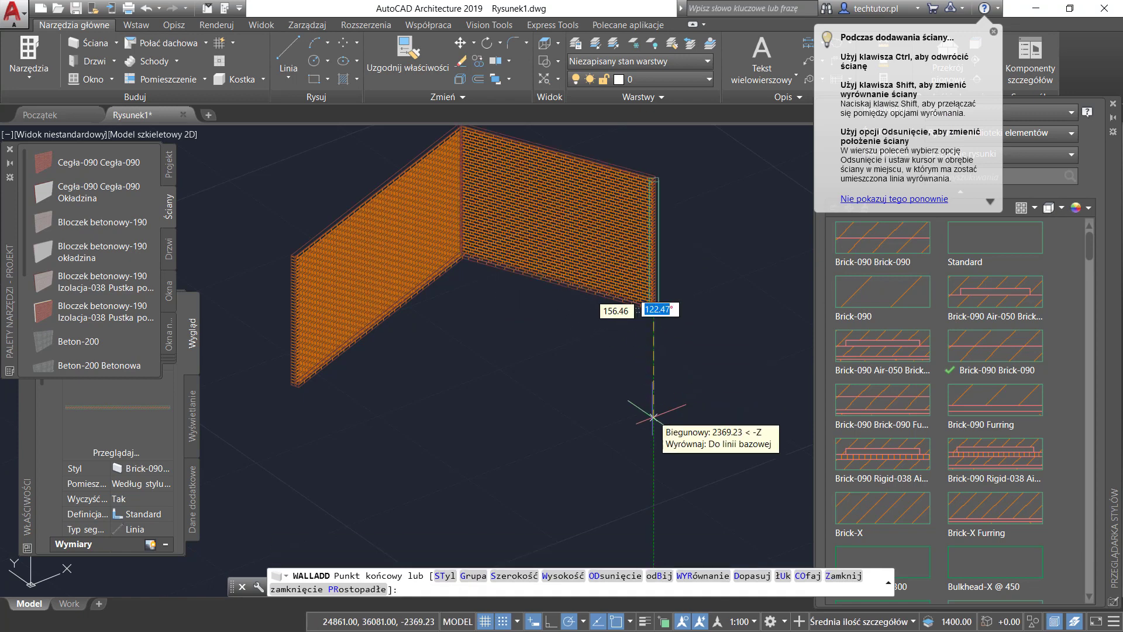
{"action": "left_click", "coordinate": [553, 460]}
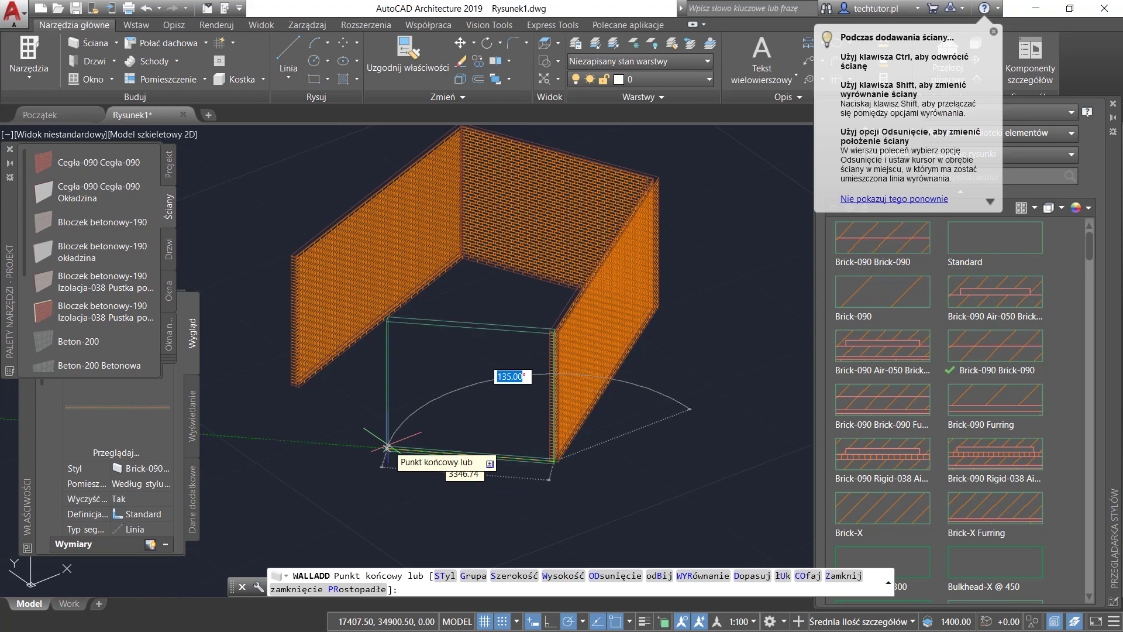
{"action": "right_click", "coordinate": [373, 471]}
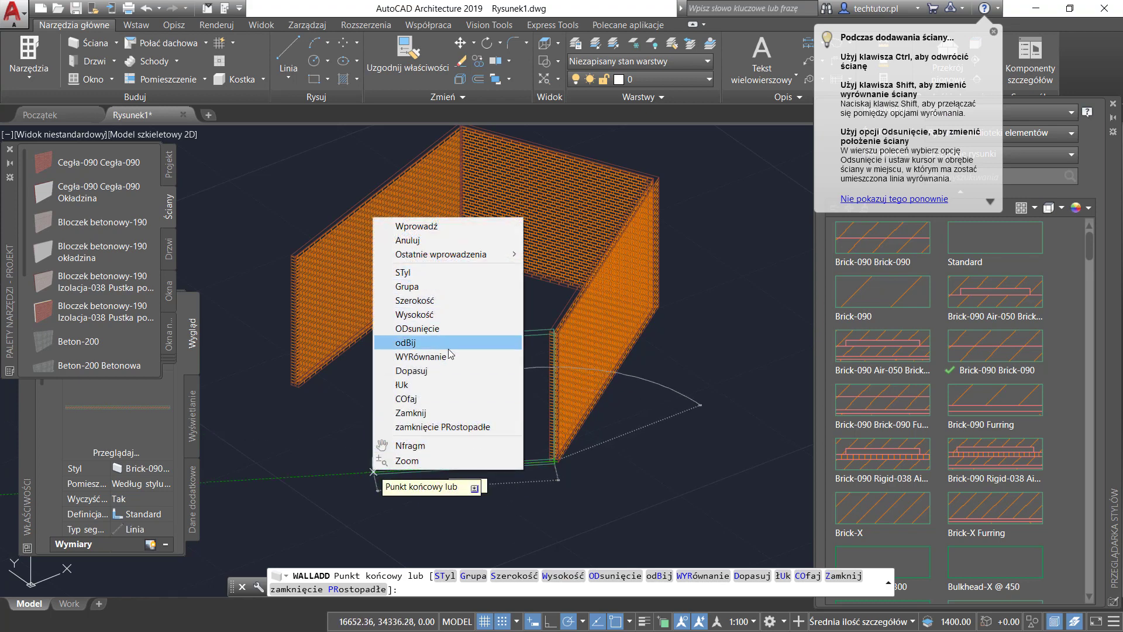
{"action": "left_click", "coordinate": [412, 413]}
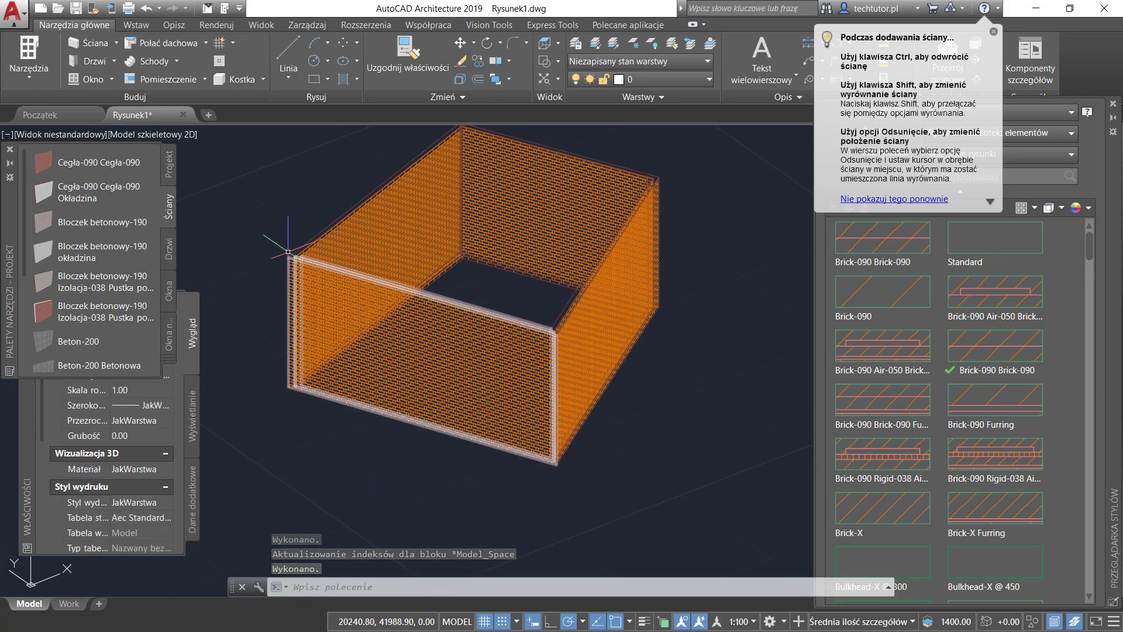
{"action": "middle_click_drag", "start_coordinate": [259, 199], "coordinate": [265, 259], "text": "shift"}
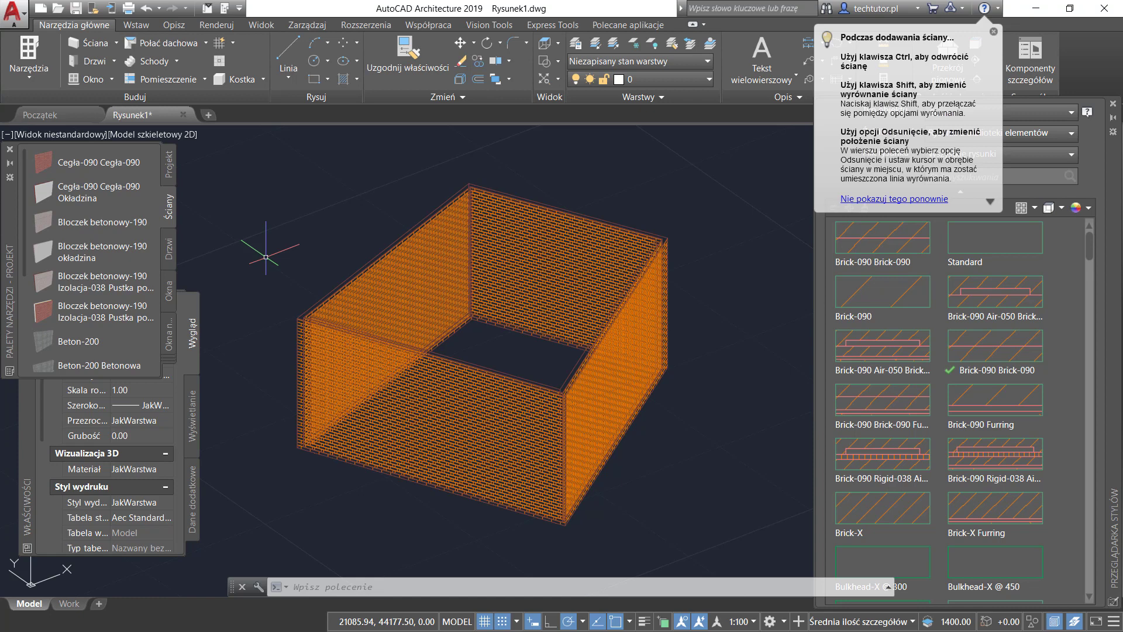
- Switch the viewport to the Realistic (Realistyczny) visual style to show the brick texture, and exit pan mode
{"action": "left_click", "coordinate": [165, 135]}
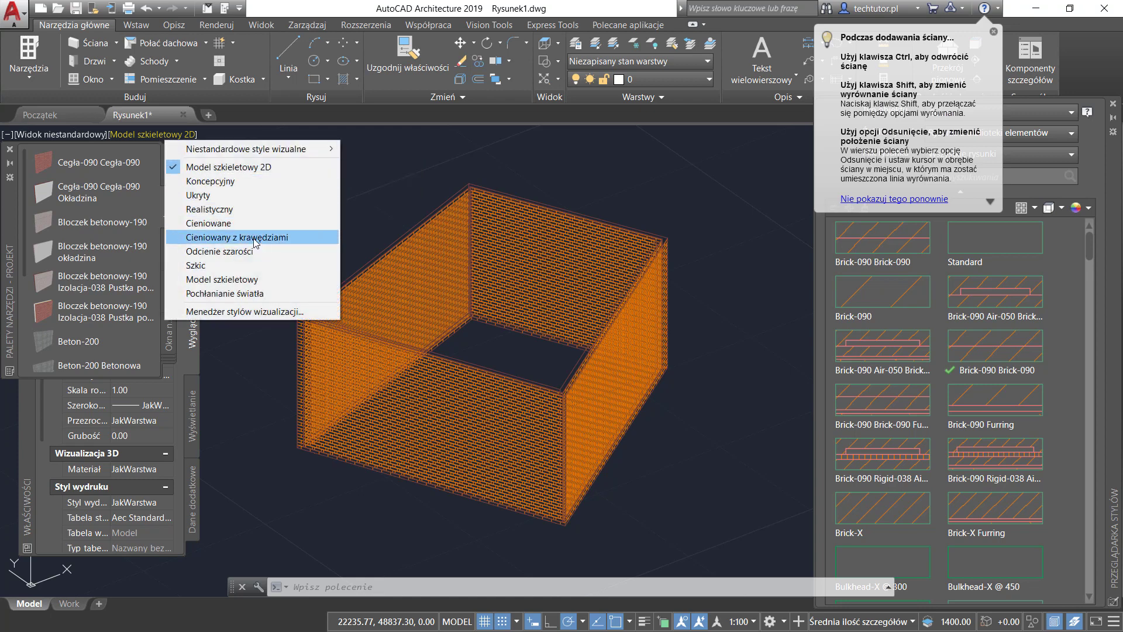
{"action": "left_click", "coordinate": [251, 209]}
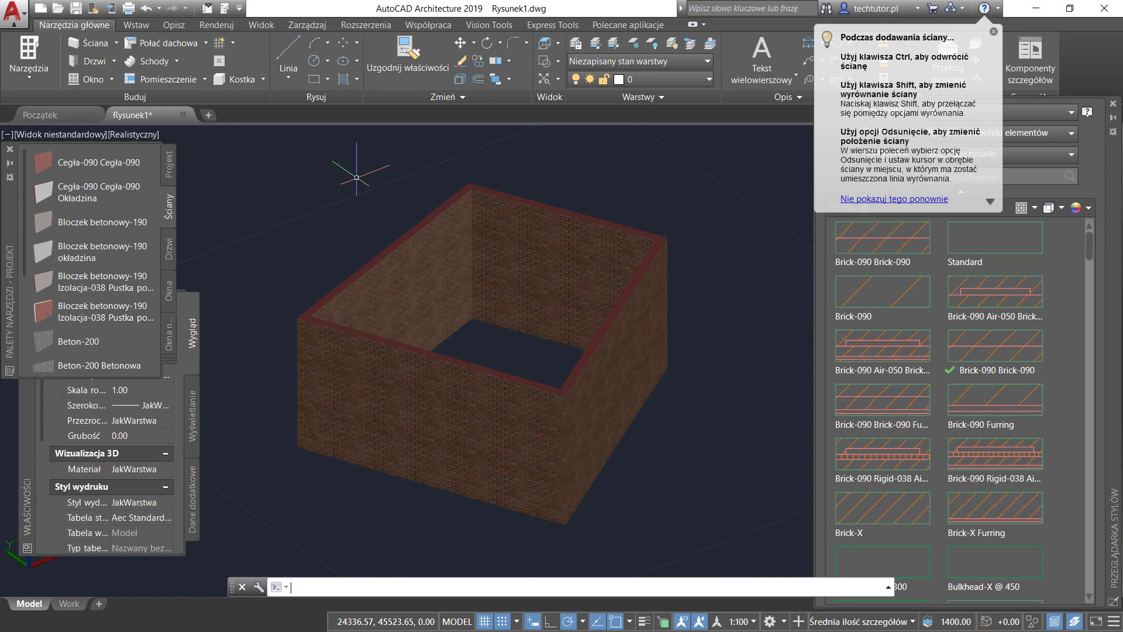
{"action": "key", "text": "Escape"}
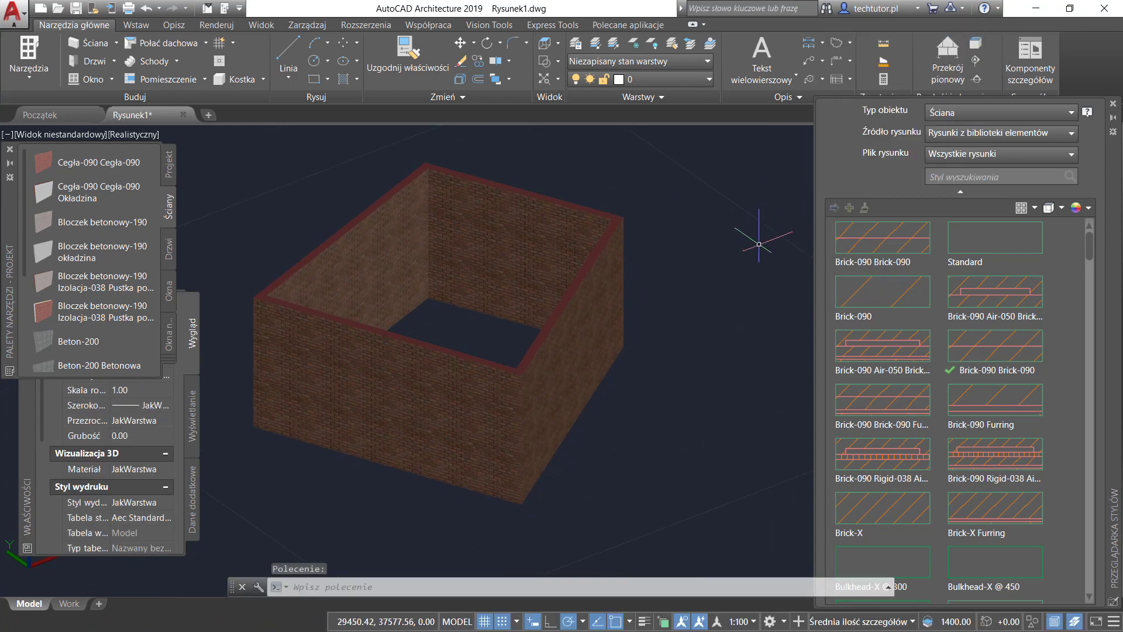
- Zoom out to free space and start a Brick-090 Air-050 Brick-090 wall from the Style Browser
{"action": "scroll", "coordinate": [759, 244], "scroll_direction": "down", "scroll_amount": 5}
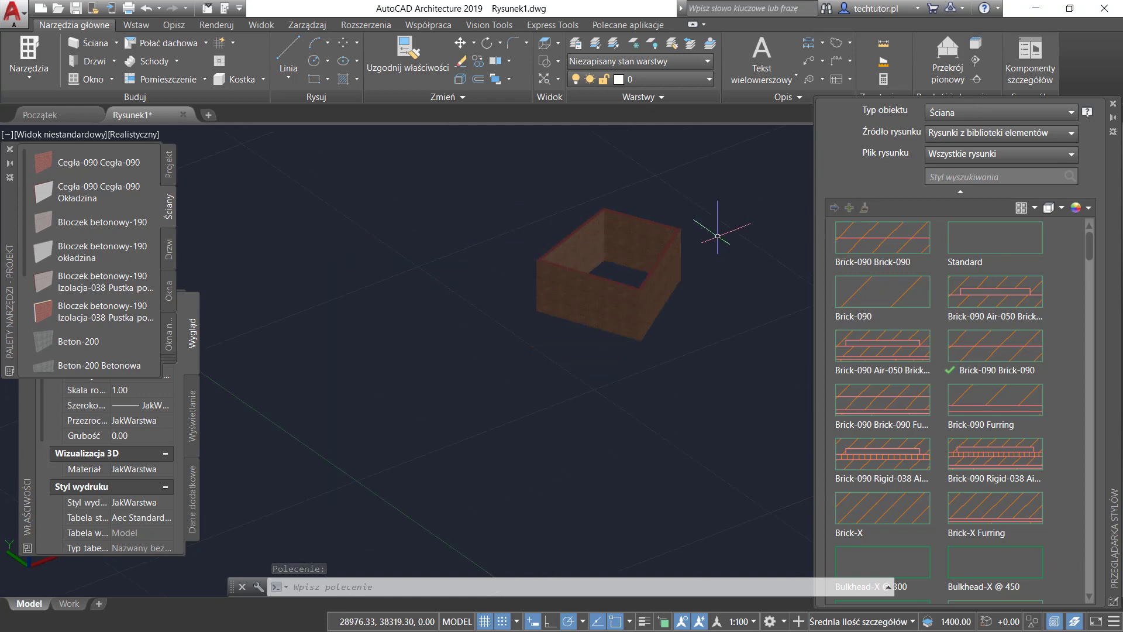
{"action": "mouse_move", "coordinate": [641, 240]}
{"action": "middle_mouse_down"}
{"action": "mouse_move", "coordinate": [622, 265]}
{"action": "mouse_move", "coordinate": [404, 322]}
{"action": "middle_mouse_up"}
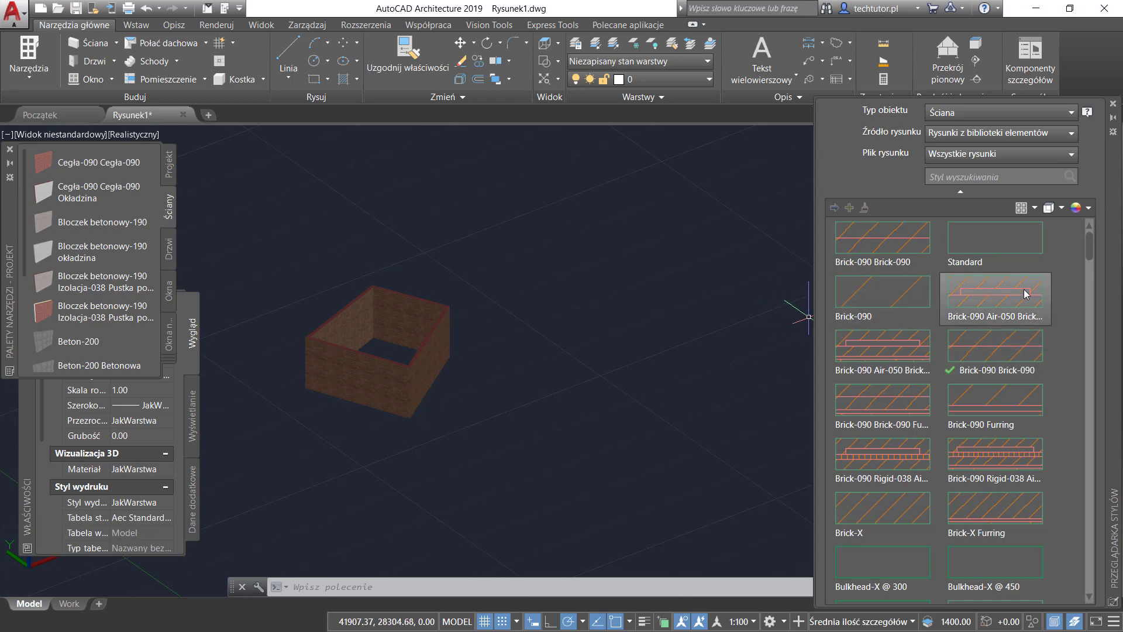
{"action": "double_click", "coordinate": [991, 290]}
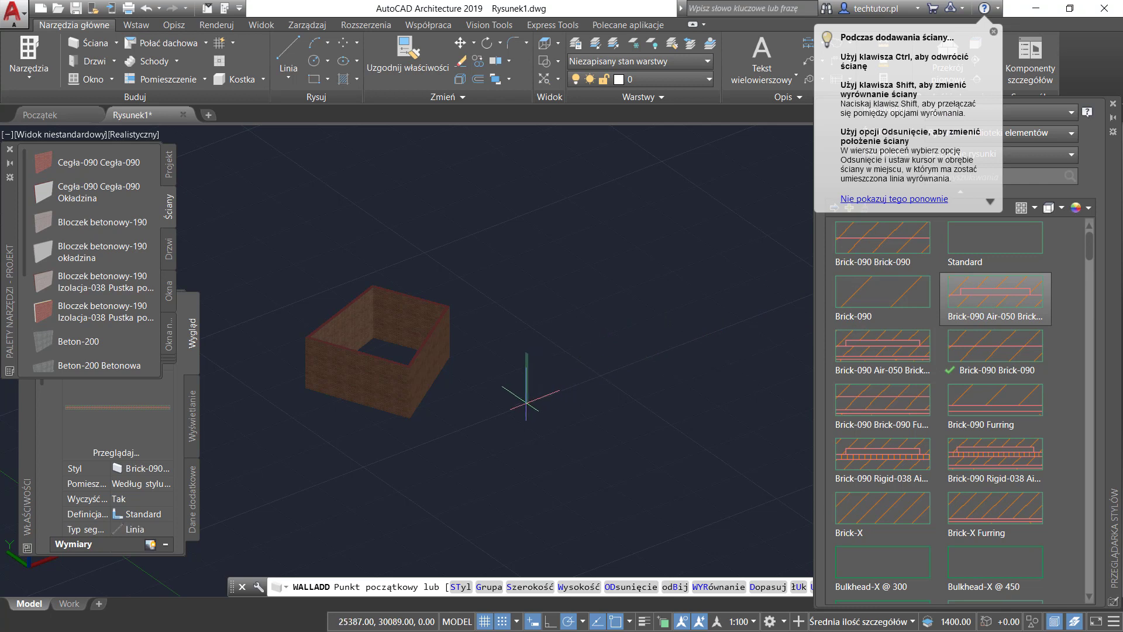
- Draw a four-wall cavity-brick enclosure right of the first with Ortho on, closing it with Z
{"action": "left_click", "coordinate": [505, 390]}
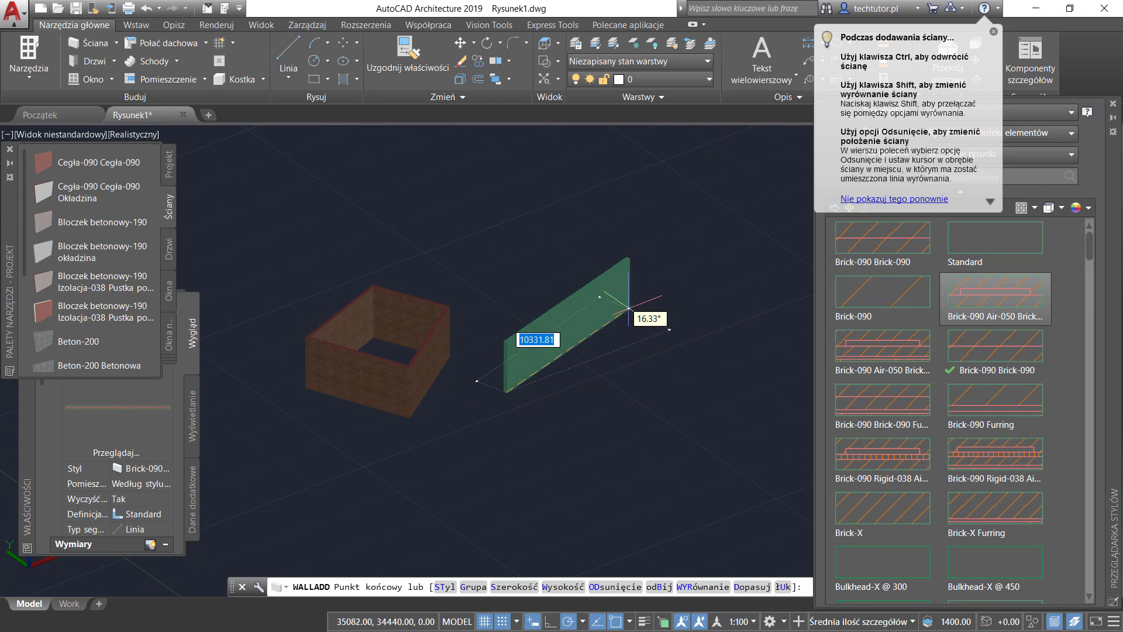
{"action": "key", "text": "F8"}
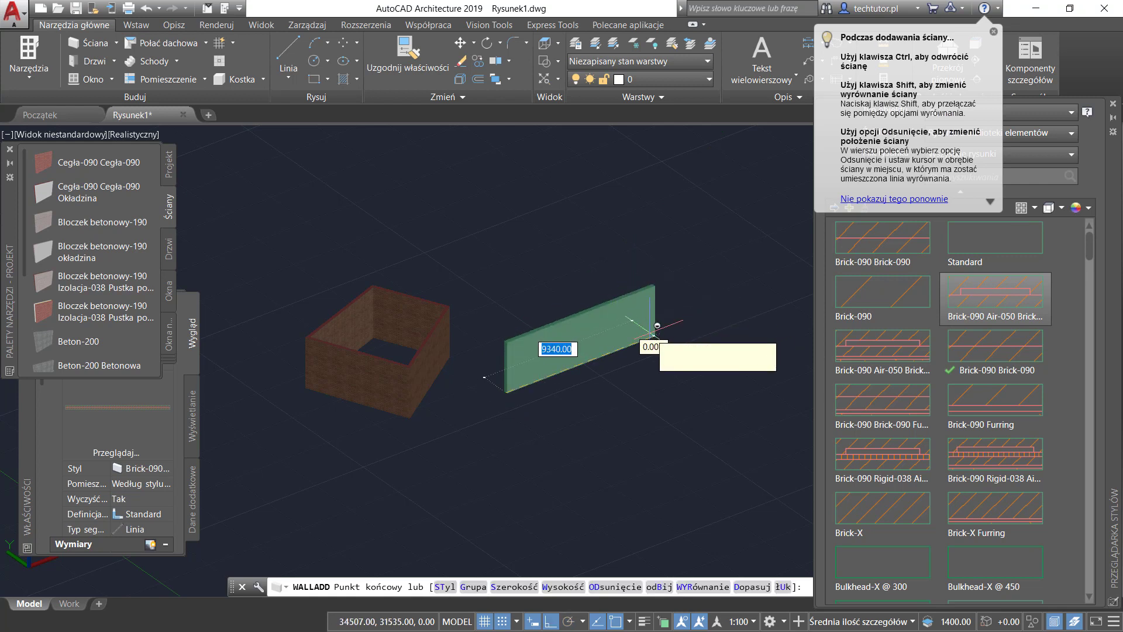
{"action": "left_click", "coordinate": [649, 325]}
{"action": "left_click", "coordinate": [754, 384]}
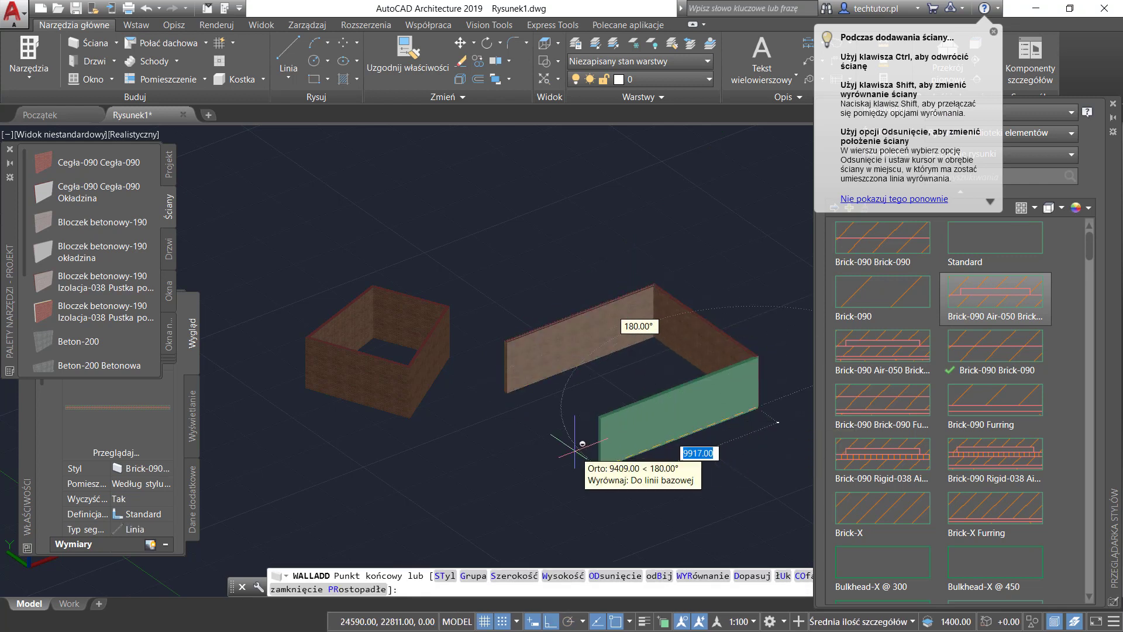
{"action": "left_click", "coordinate": [547, 483]}
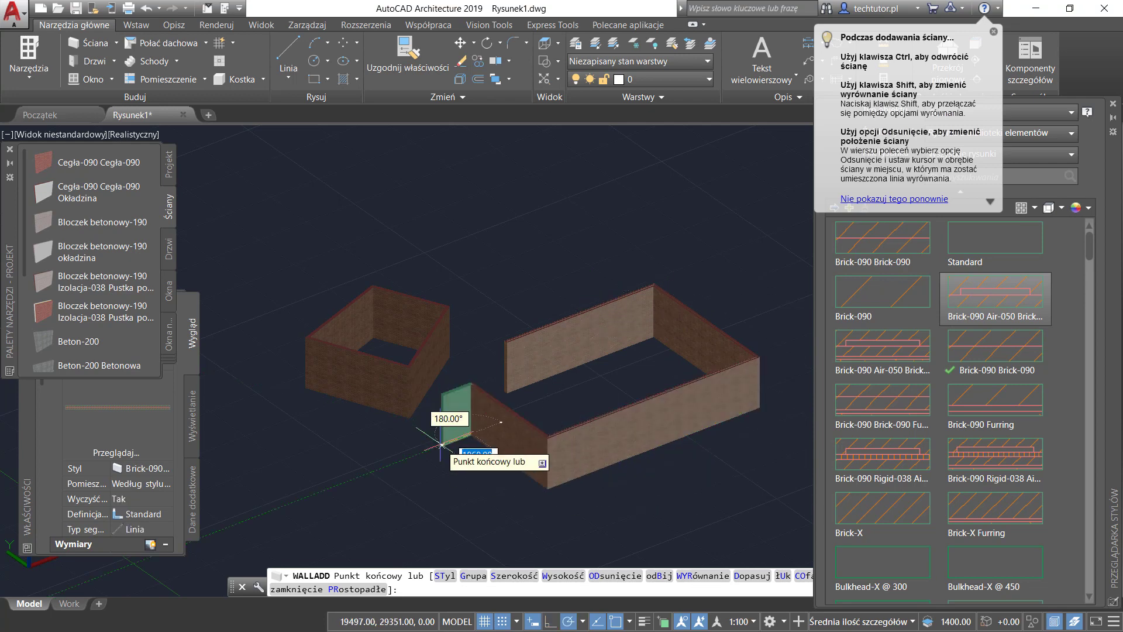
{"action": "type", "text": "z"}
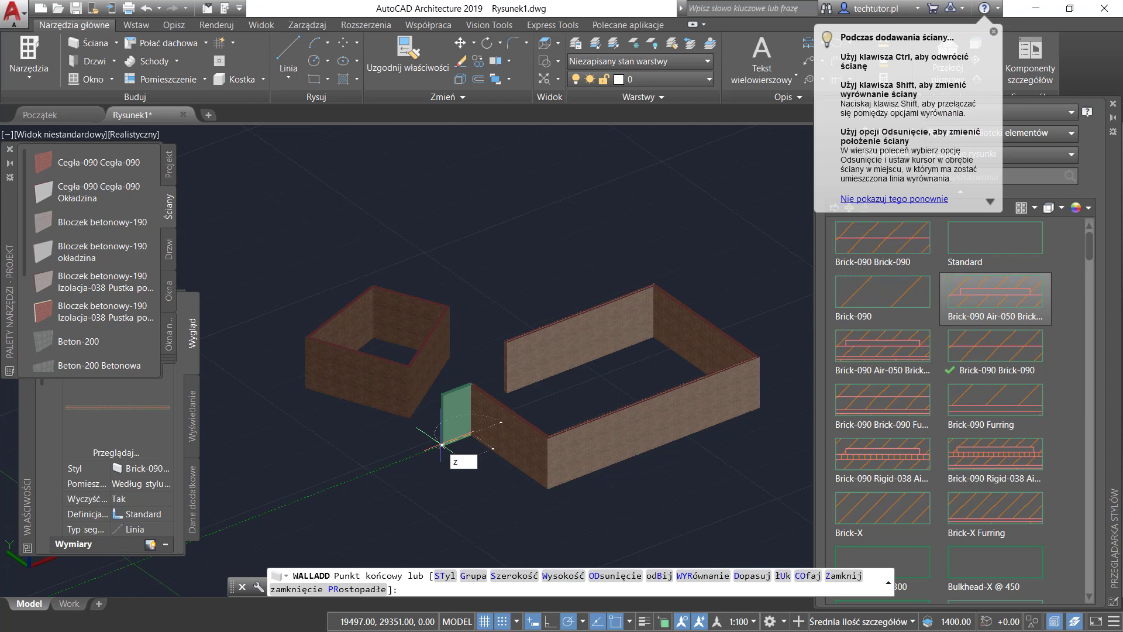
{"action": "key", "text": "Return"}
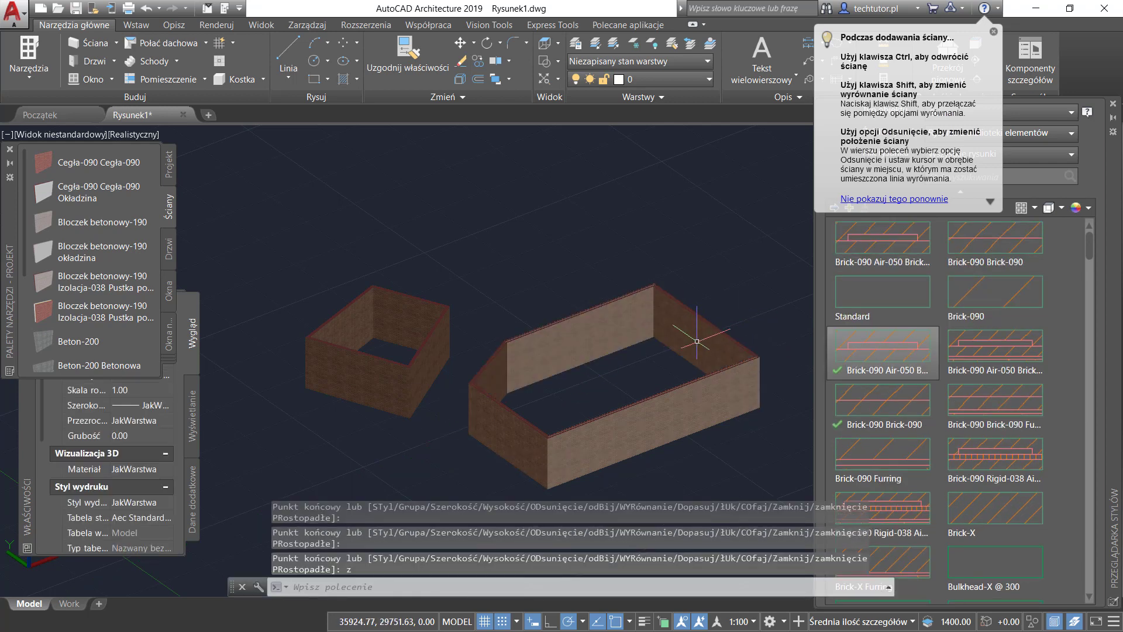
{"action": "scroll", "coordinate": [584, 310], "scroll_direction": "up", "scroll_amount": 3}
{"action": "scroll", "coordinate": [438, 351], "scroll_direction": "up", "scroll_amount": 2}
{"action": "scroll", "coordinate": [433, 351], "scroll_direction": "down", "scroll_amount": 1}
{"action": "scroll", "coordinate": [435, 345], "scroll_direction": "down", "scroll_amount": 1}
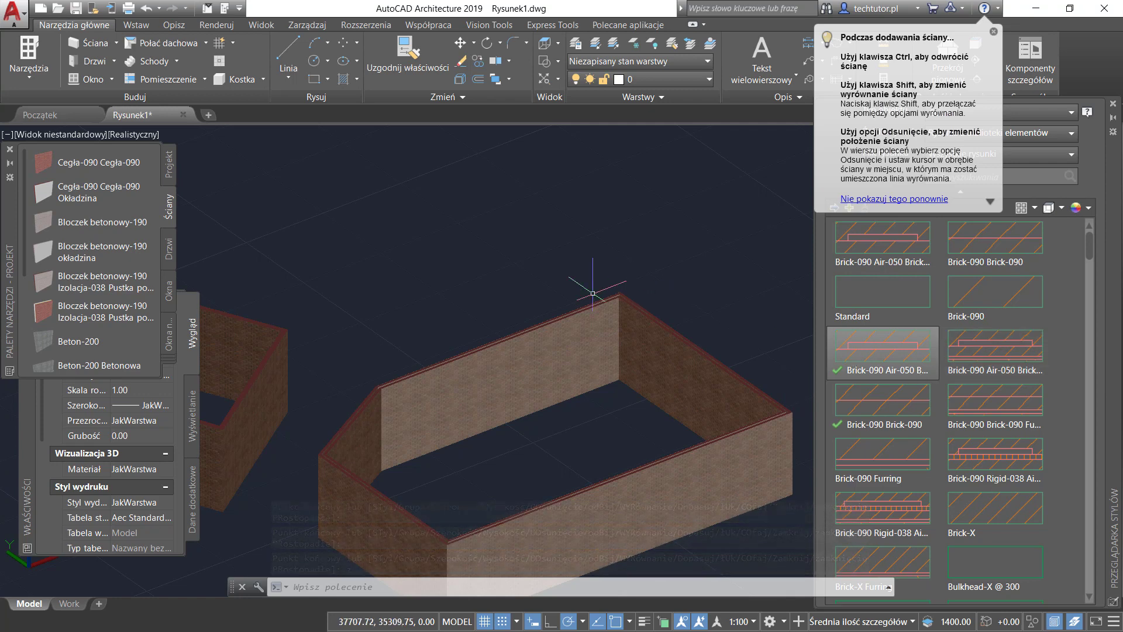
{"action": "left_click", "coordinate": [554, 310]}
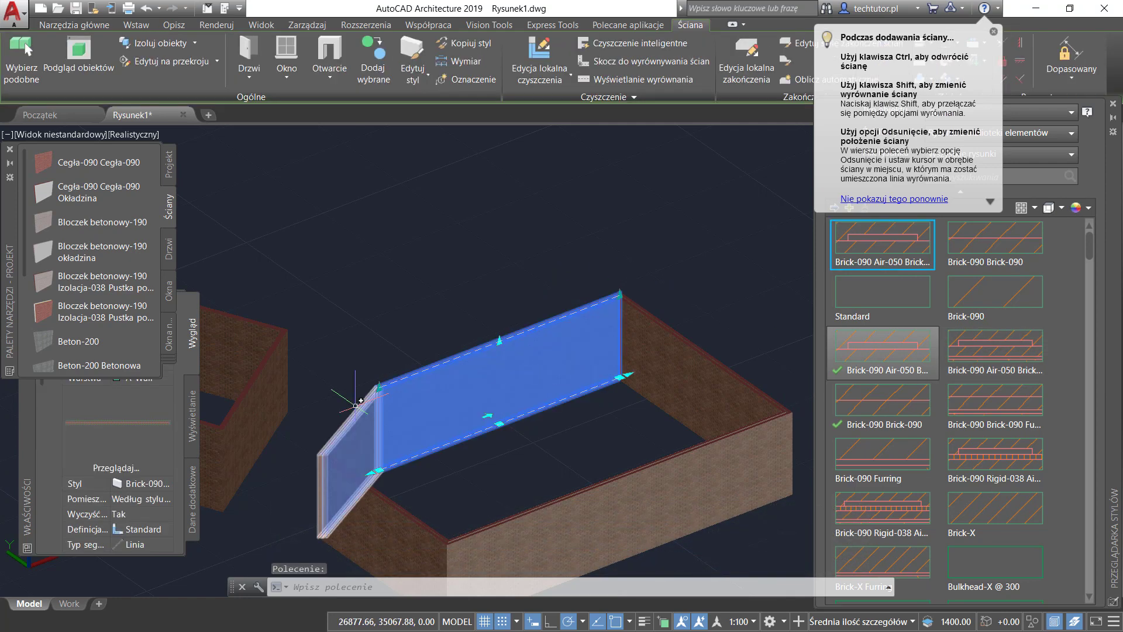
{"action": "scroll", "coordinate": [411, 364], "scroll_direction": "up", "scroll_amount": 3}
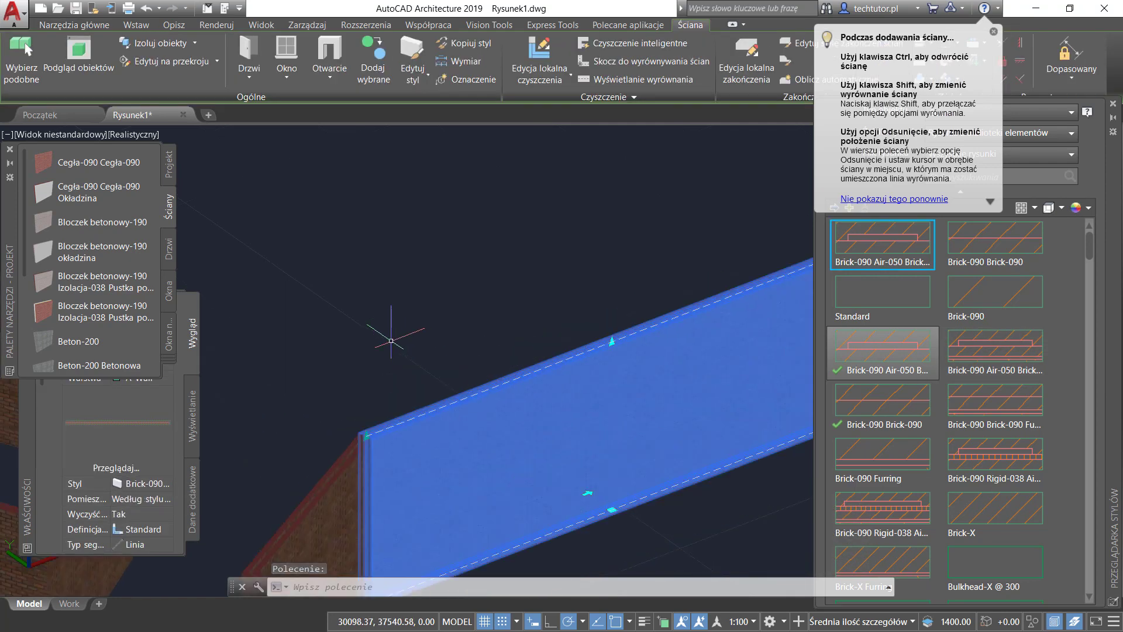
{"action": "scroll", "coordinate": [369, 431], "scroll_direction": "up", "scroll_amount": 2}
{"action": "scroll", "coordinate": [350, 462], "scroll_direction": "up", "scroll_amount": 2}
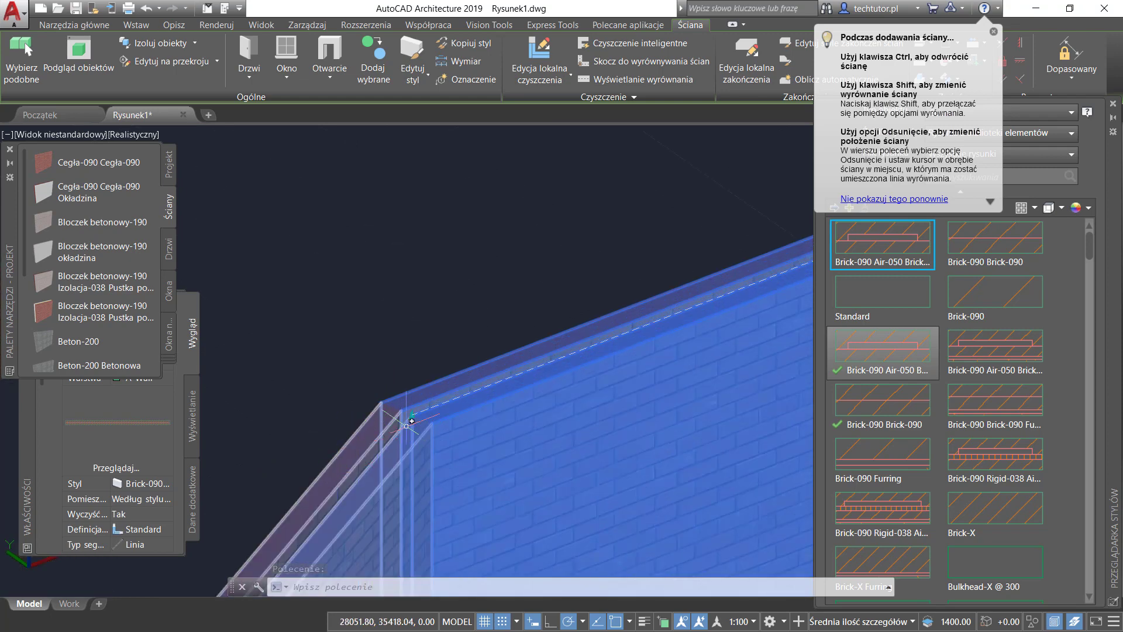
{"action": "scroll", "coordinate": [327, 342], "scroll_direction": "down", "scroll_amount": 3}
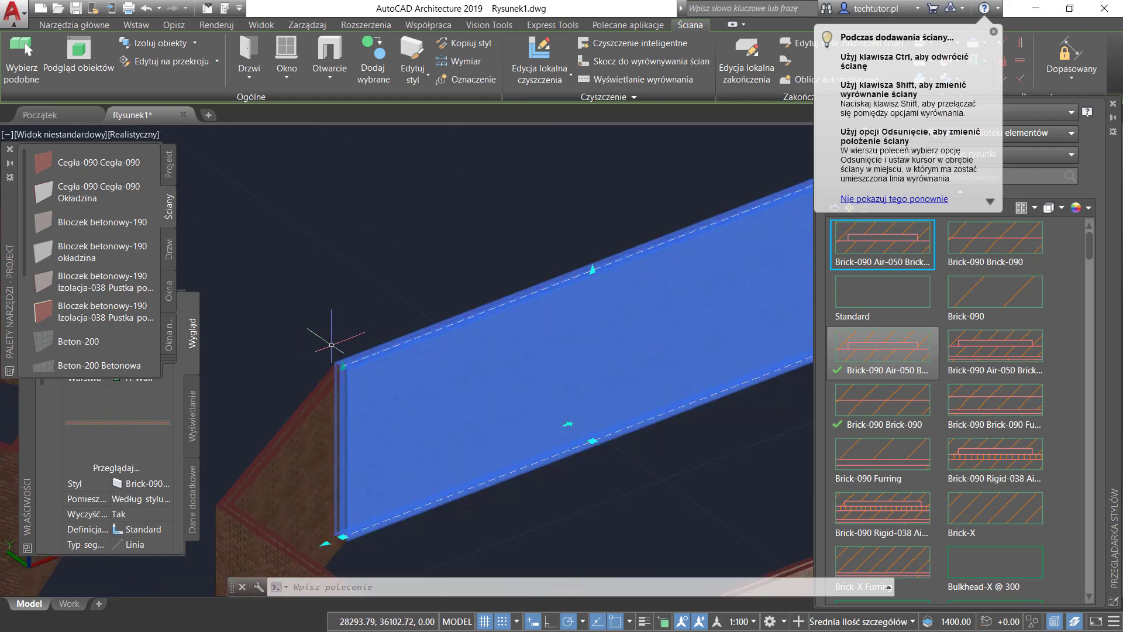
{"action": "scroll", "coordinate": [357, 330], "scroll_direction": "down", "scroll_amount": 3}
{"action": "scroll", "coordinate": [339, 374], "scroll_direction": "down", "scroll_amount": 3}
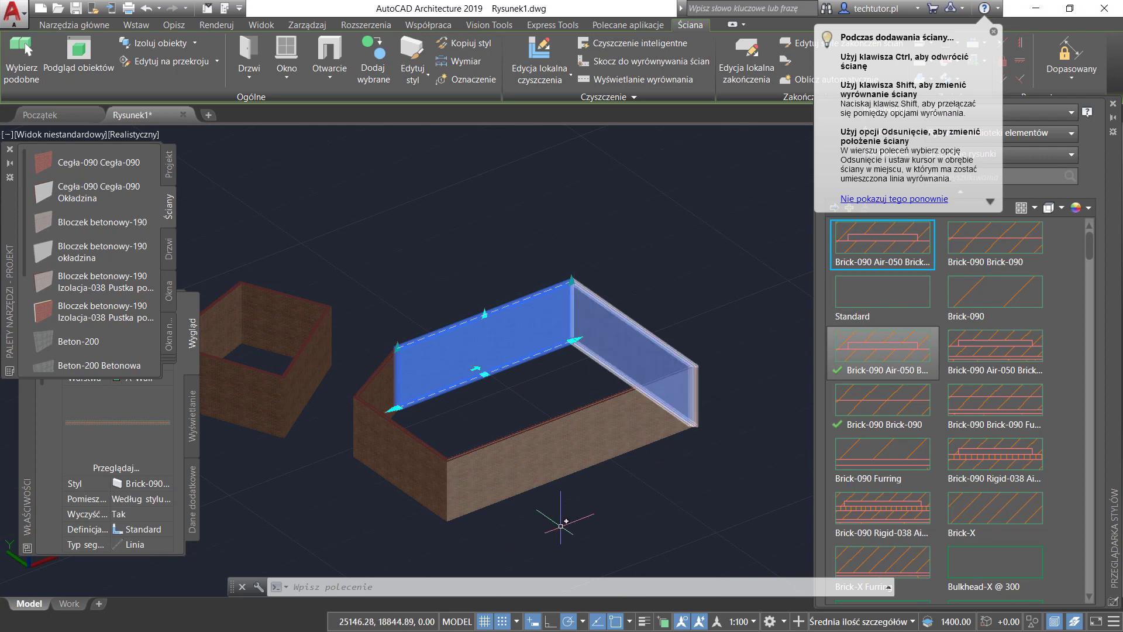